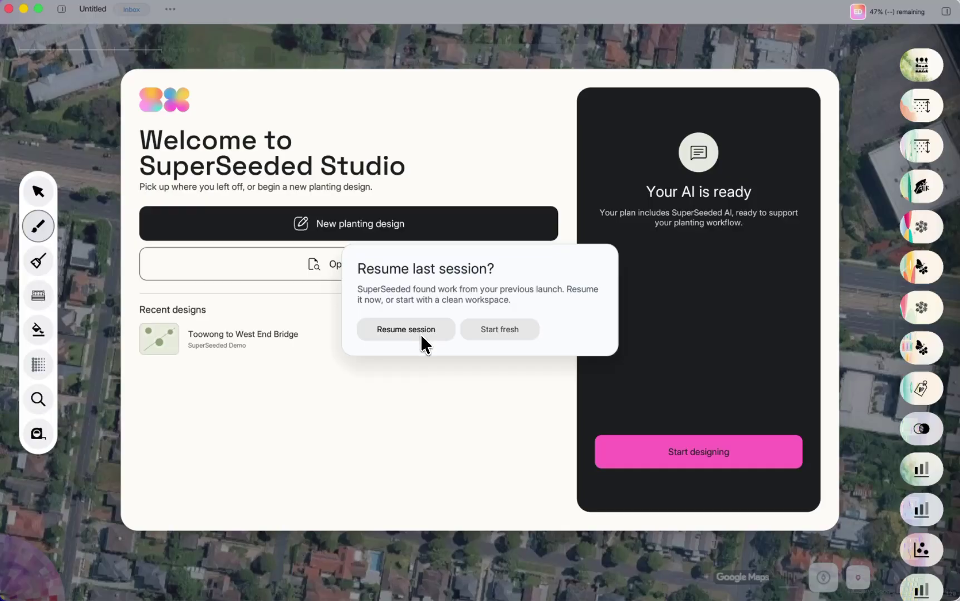
# - Discard the previous session and start designing in a clean workspace
pyautogui.click(501, 336)
pyautogui.click(709, 460)
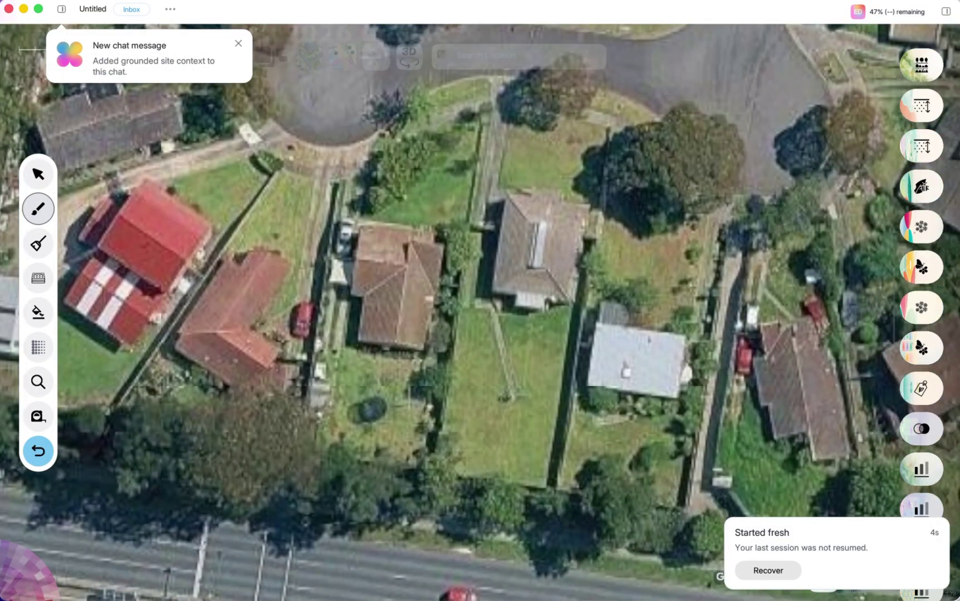
# - Mark a rectangular area of about 3,510 m² around the two middle houses and enhance its aerial imagery
pyautogui.moveTo(37, 254)
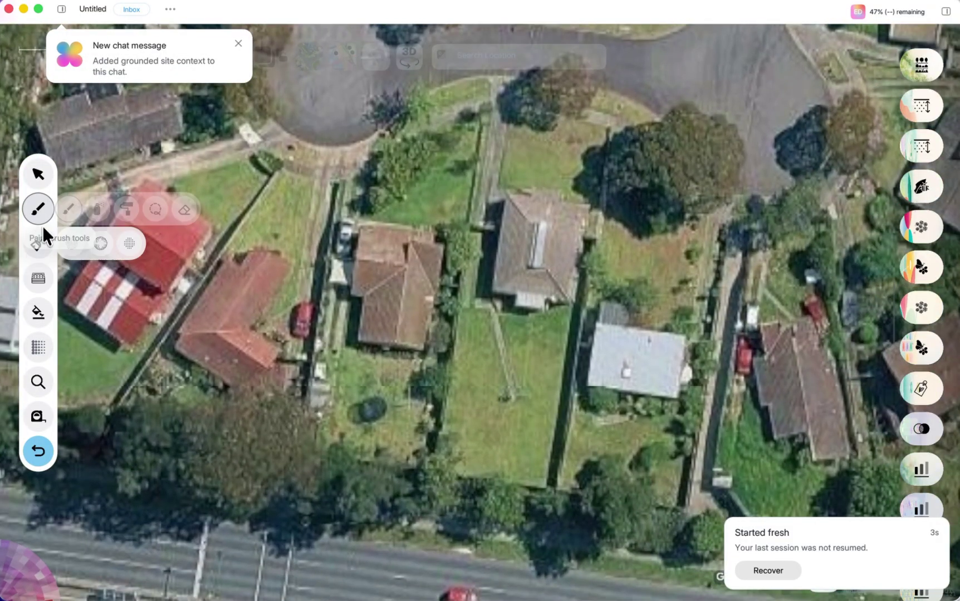
pyautogui.click(38, 173)
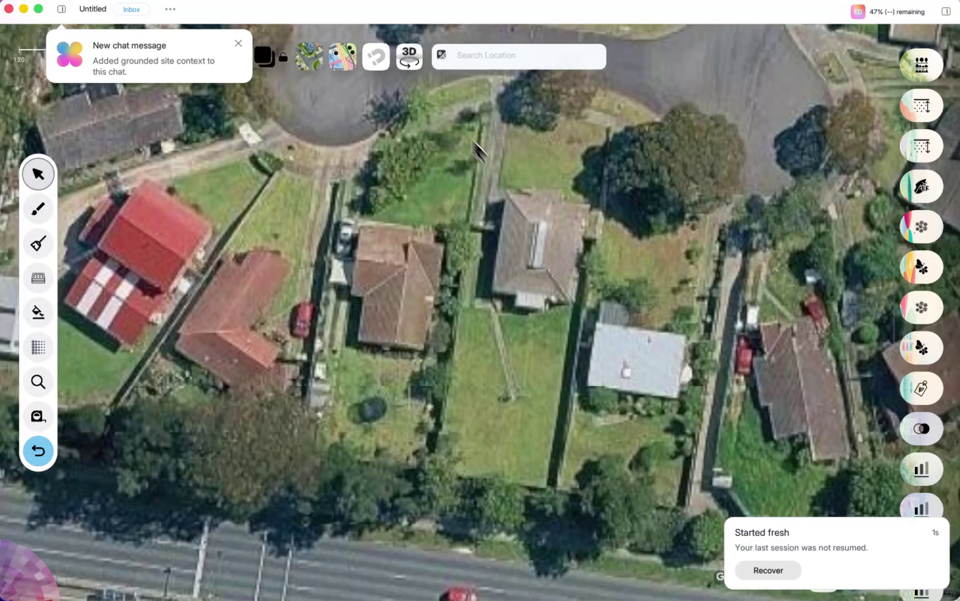
pyautogui.moveTo(429, 87); pyautogui.dragTo(801, 478)
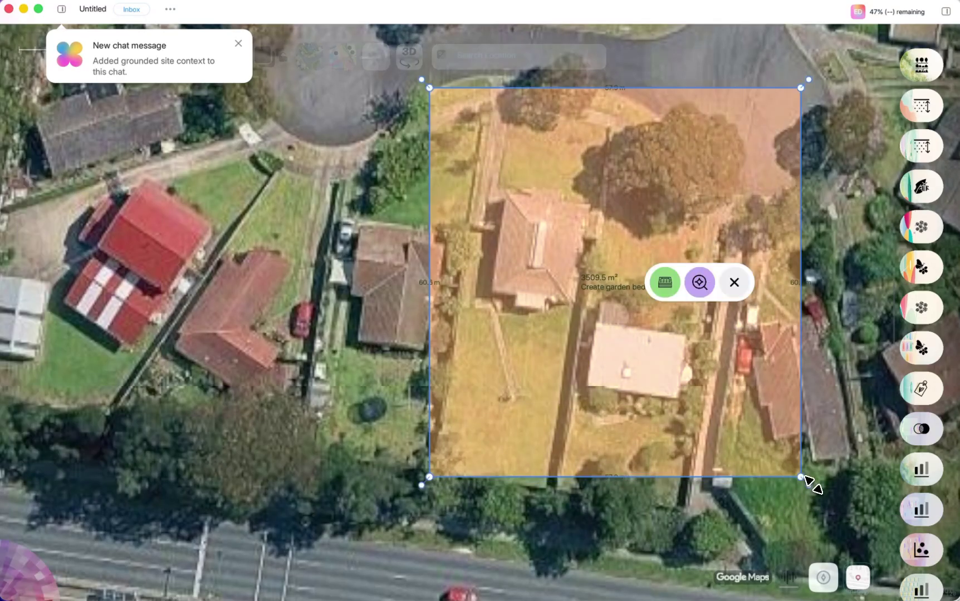
pyautogui.click(712, 285)
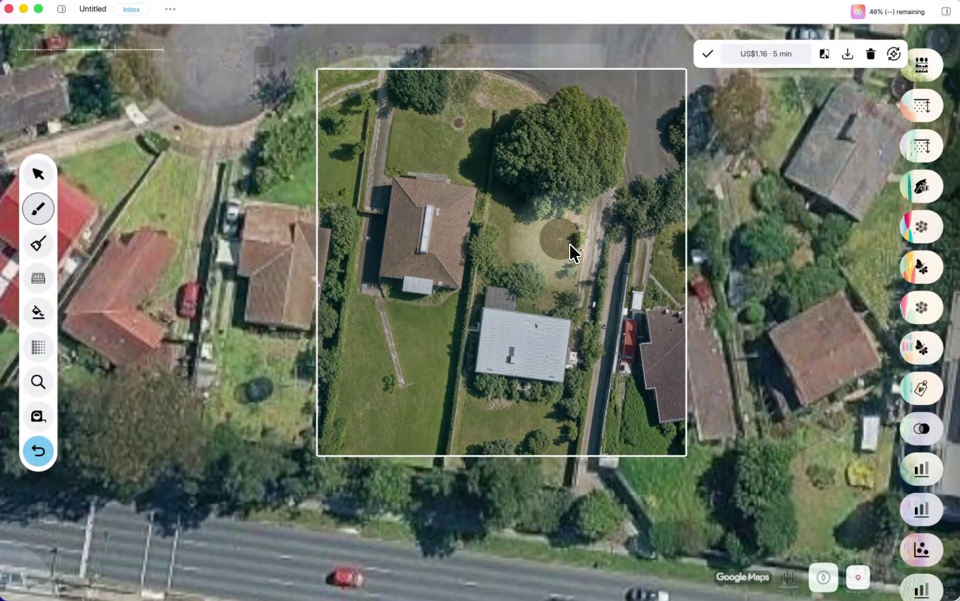
# - Draw a four-sided garden bed of about 126 m² on the lawn above the large brown-roofed house
pyautogui.scroll(10, 560, 239)
pyautogui.scroll(-5, 559, 239)
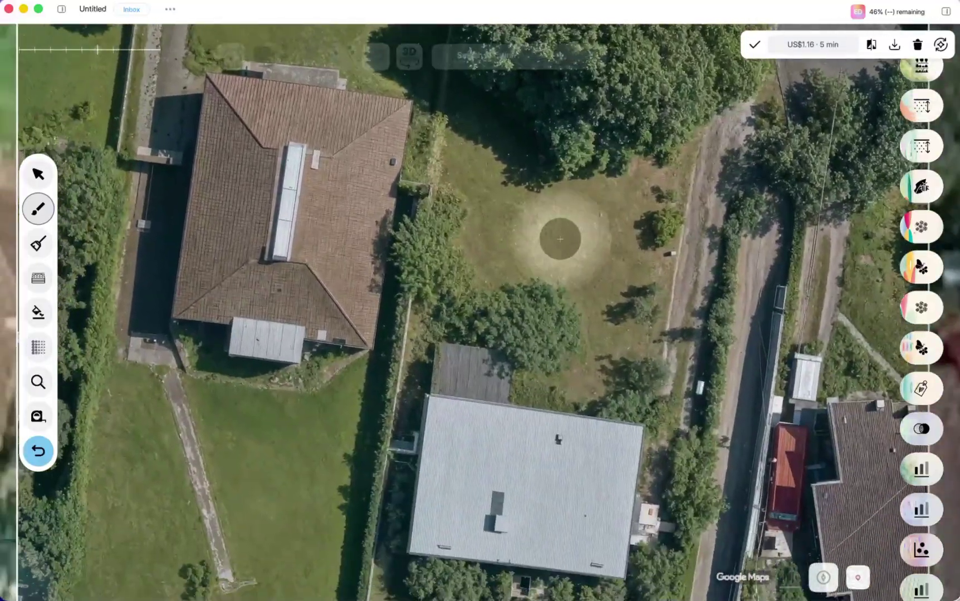
pyautogui.scroll(-5, 559, 239)
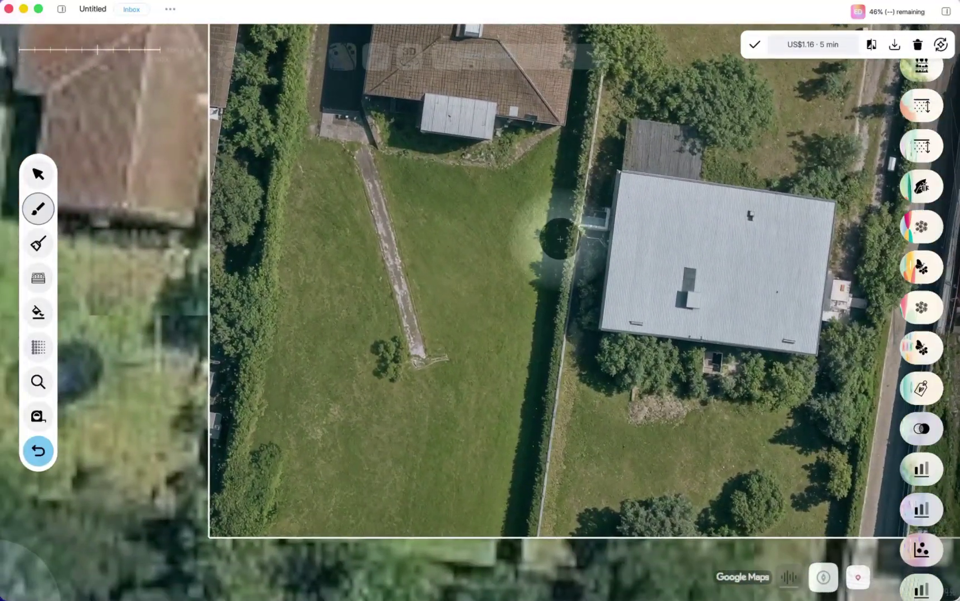
pyautogui.scroll(5, 560, 239)
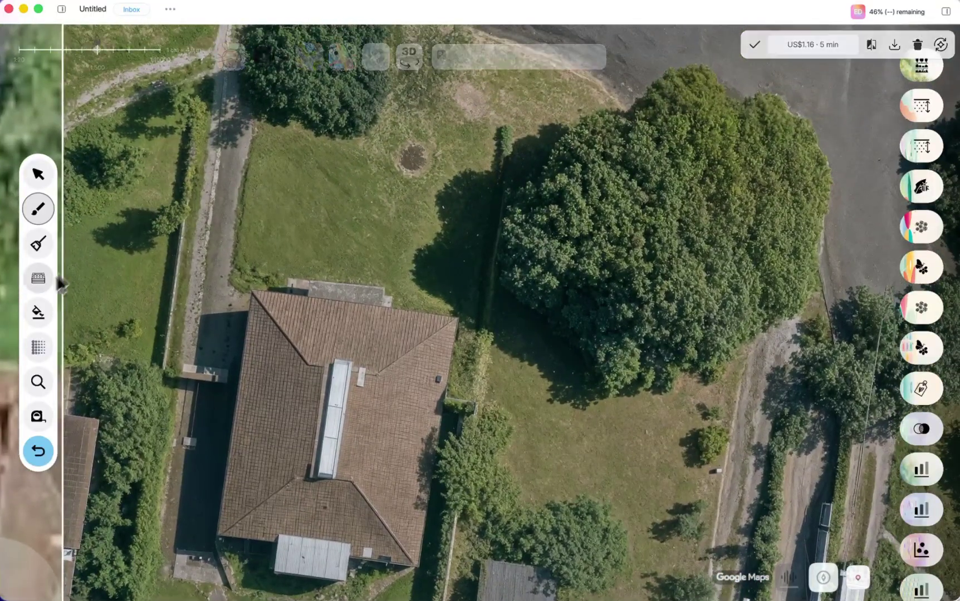
pyautogui.click(38, 278)
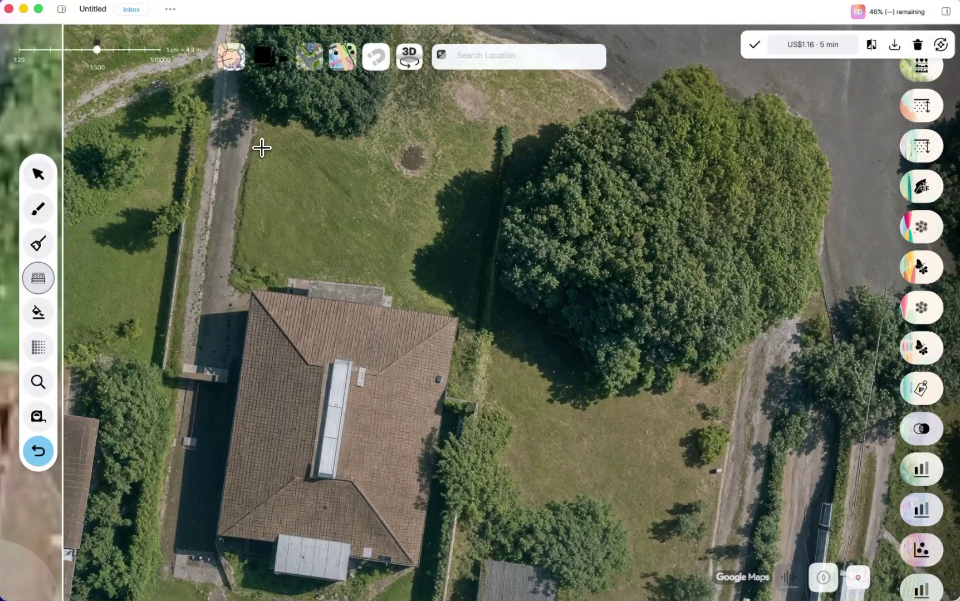
pyautogui.moveTo(261, 127); pyautogui.dragTo(232, 288)
pyautogui.click(243, 274)
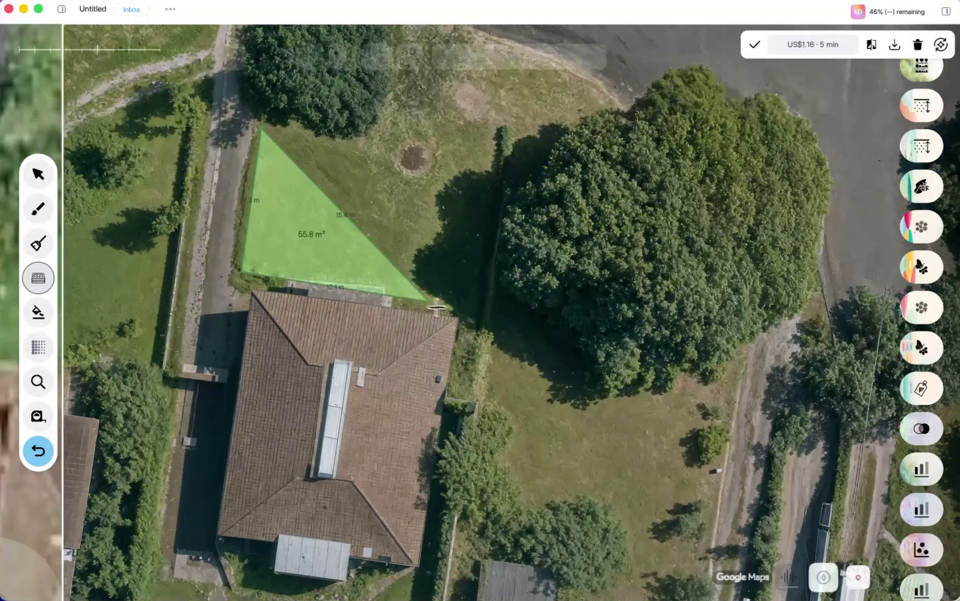
pyautogui.click(457, 299)
pyautogui.doubleClick(476, 148)
pyautogui.moveTo(486, 152); pyautogui.dragTo(485, 158)
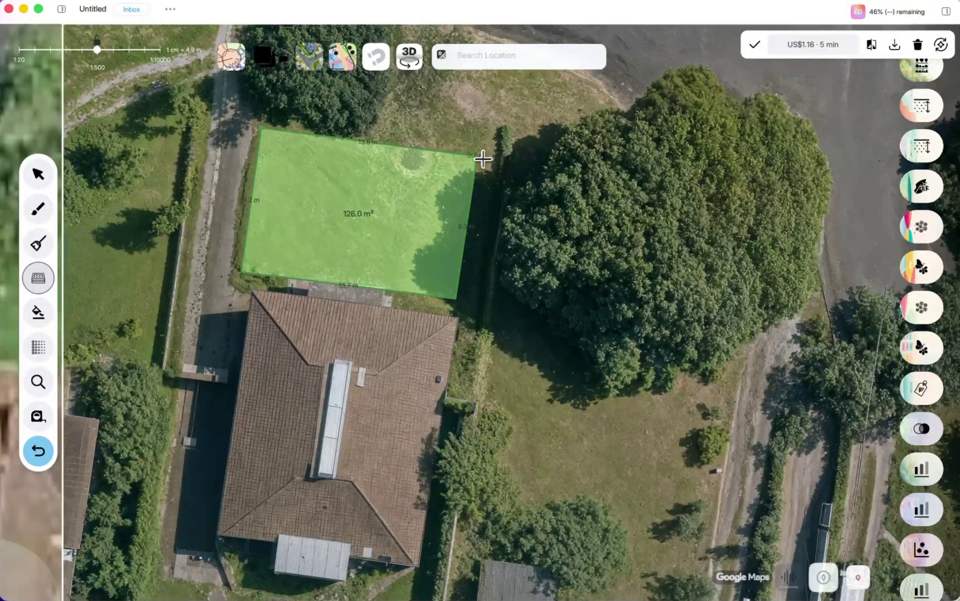
# - Select the new garden bed and start filling it with plants
pyautogui.press('b')
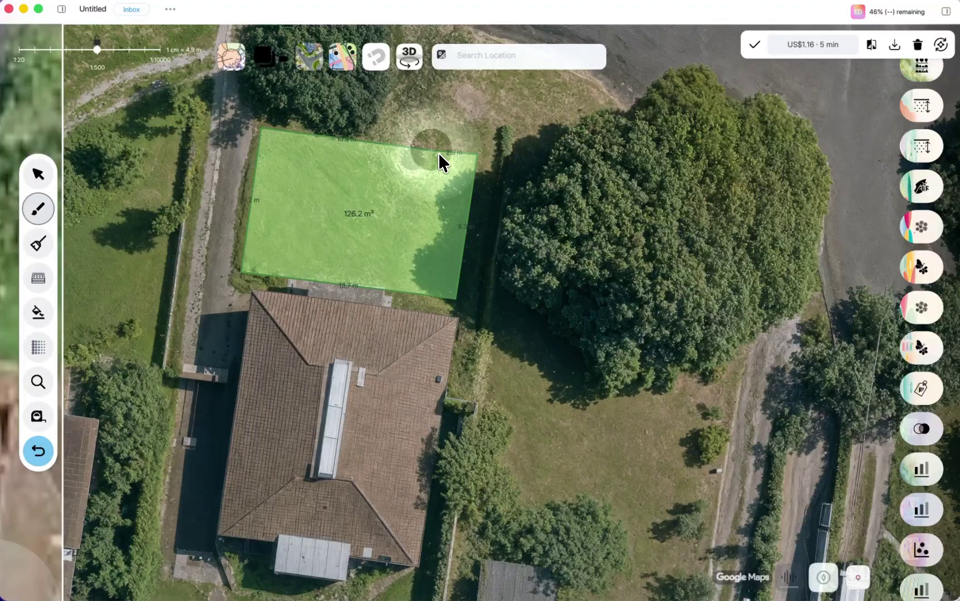
pyautogui.click(452, 187)
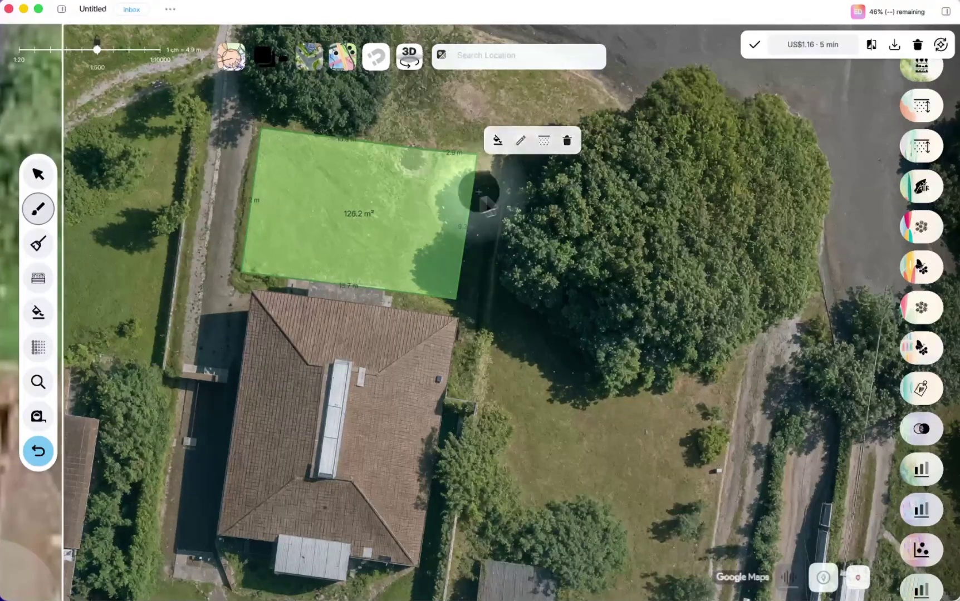
pyautogui.click(499, 141)
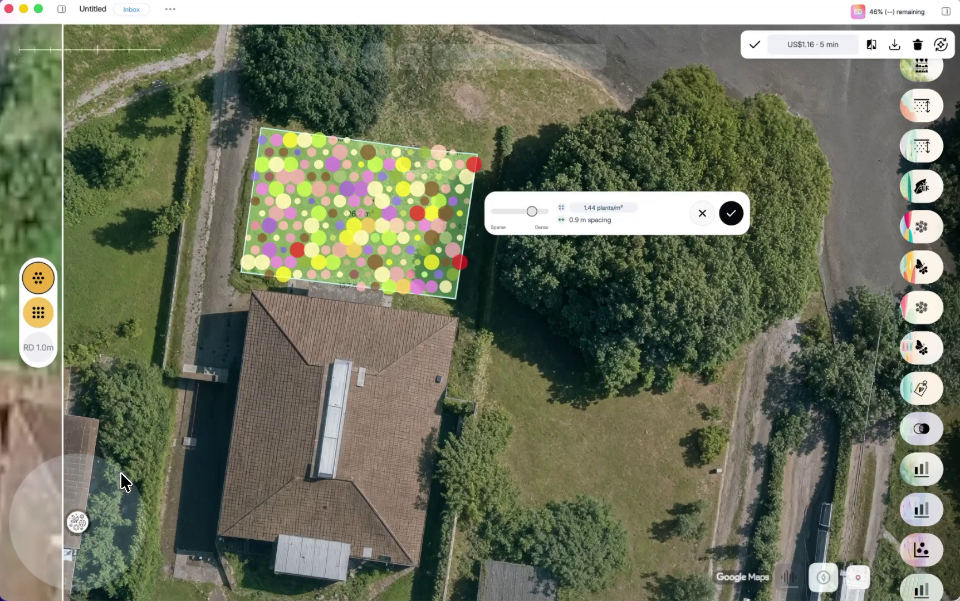
# - Cycle the plant palette wheel to Occurrence and set the fill's plant spacing to 1.1 m
pyautogui.moveTo(82, 533)
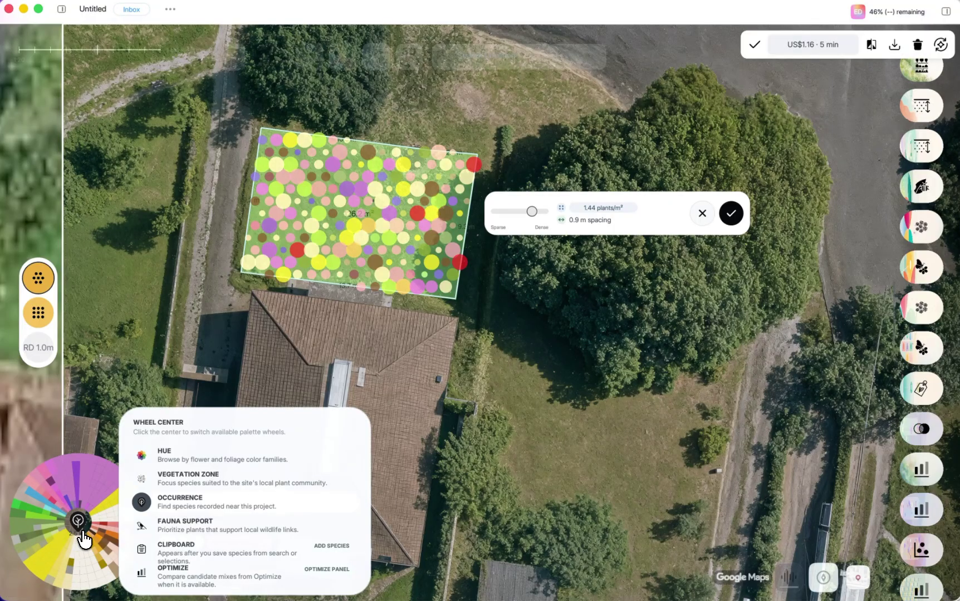
pyautogui.click(82, 534)
pyautogui.click(78, 523)
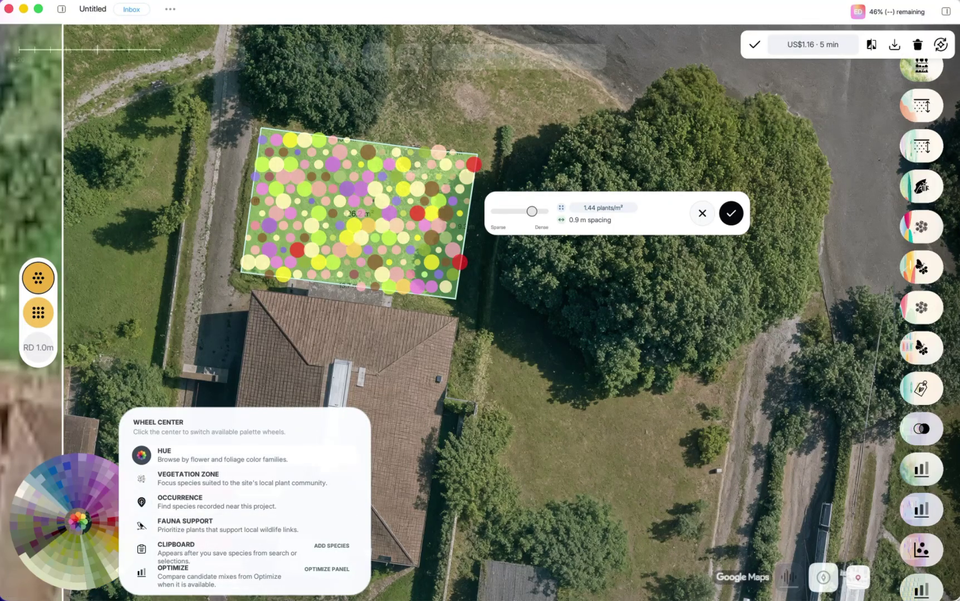
pyautogui.click(77, 522)
pyautogui.click(78, 523)
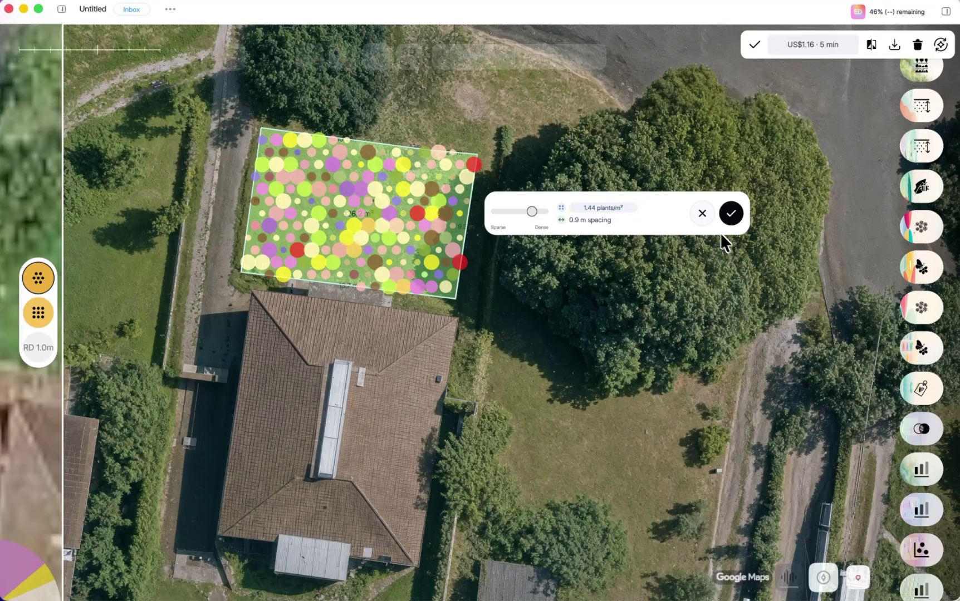
pyautogui.moveTo(541, 216); pyautogui.dragTo(530, 219)
# - Fill the garden bed from the Fauna Support palette at 1.3 m spacing
pyautogui.moveTo(94, 564)
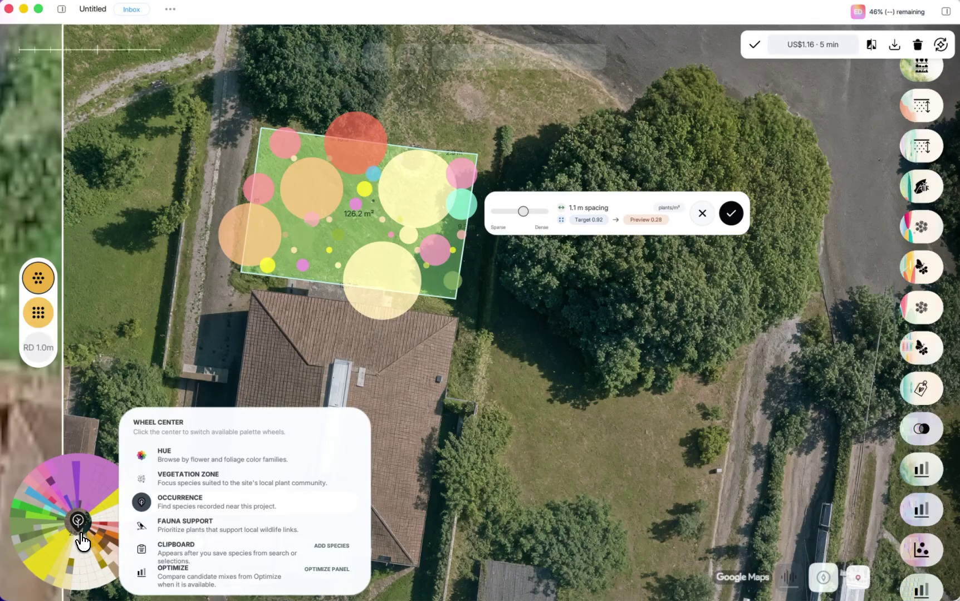
pyautogui.click(78, 523)
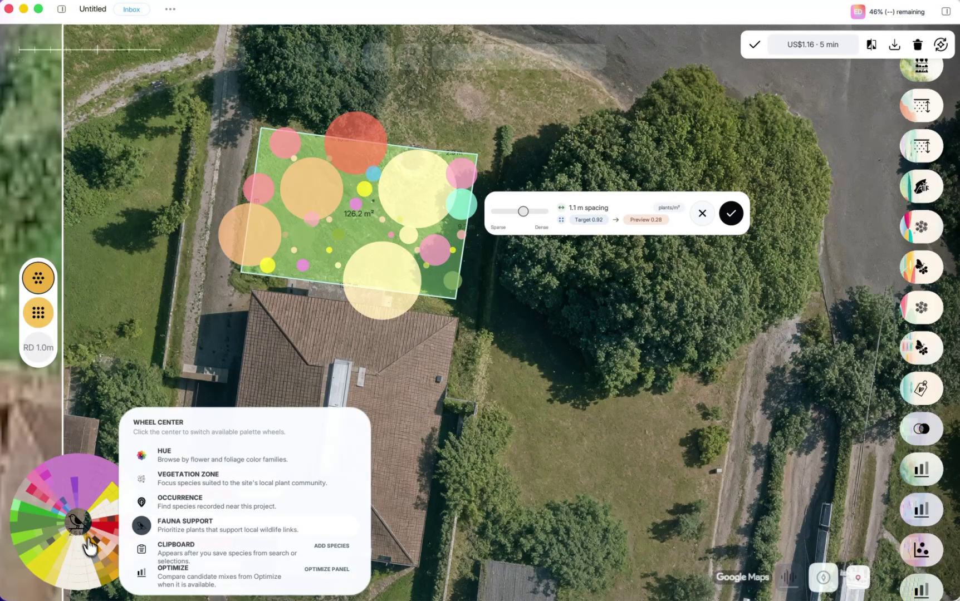
pyautogui.moveTo(529, 220); pyautogui.dragTo(529, 218)
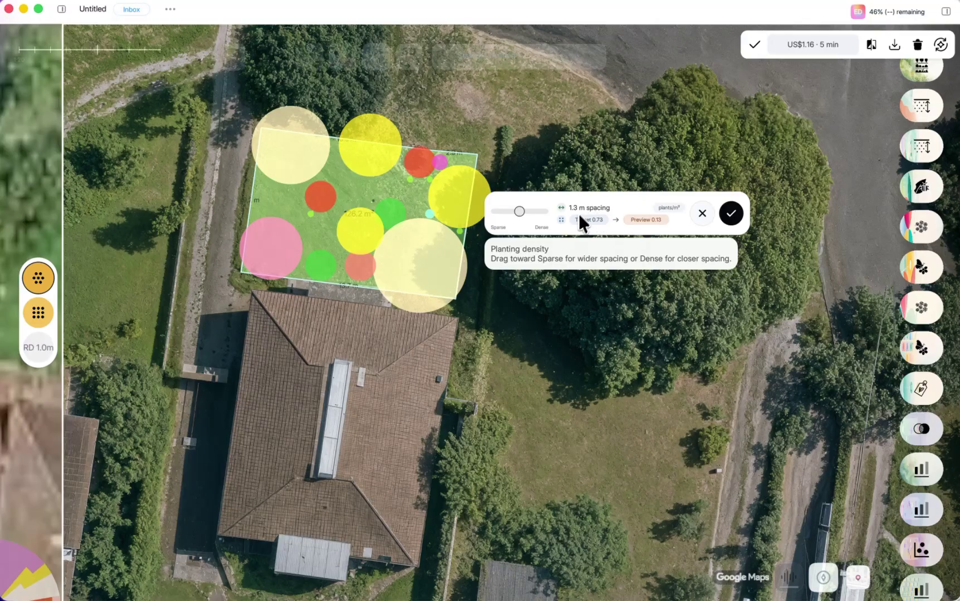
pyautogui.click(745, 217)
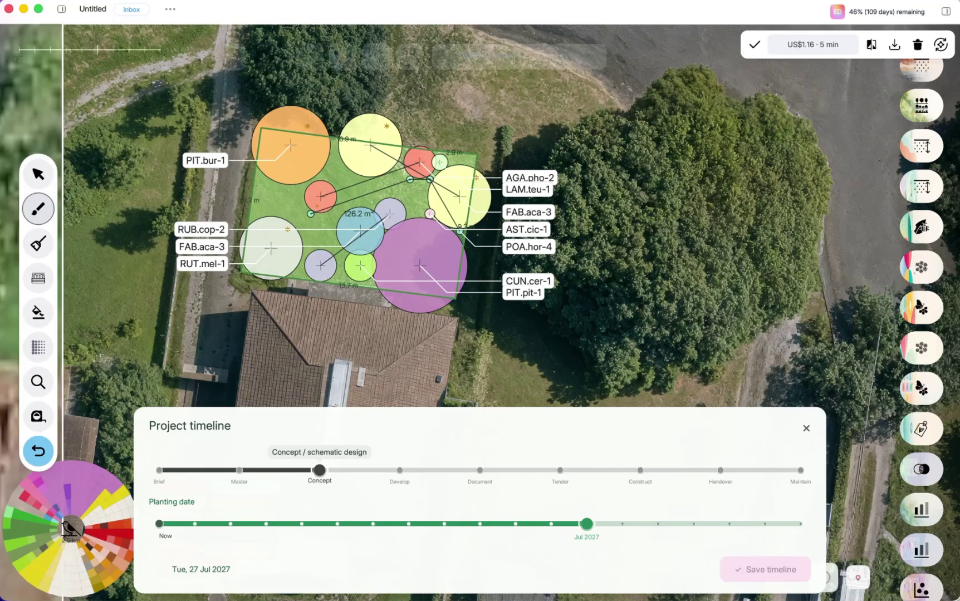
# - Set the project timeline to Design development with a planting date of 27 Jun 2027 and save it
pyautogui.moveTo(319, 471); pyautogui.dragTo(426, 466)
pyautogui.moveTo(608, 541); pyautogui.dragTo(546, 542)
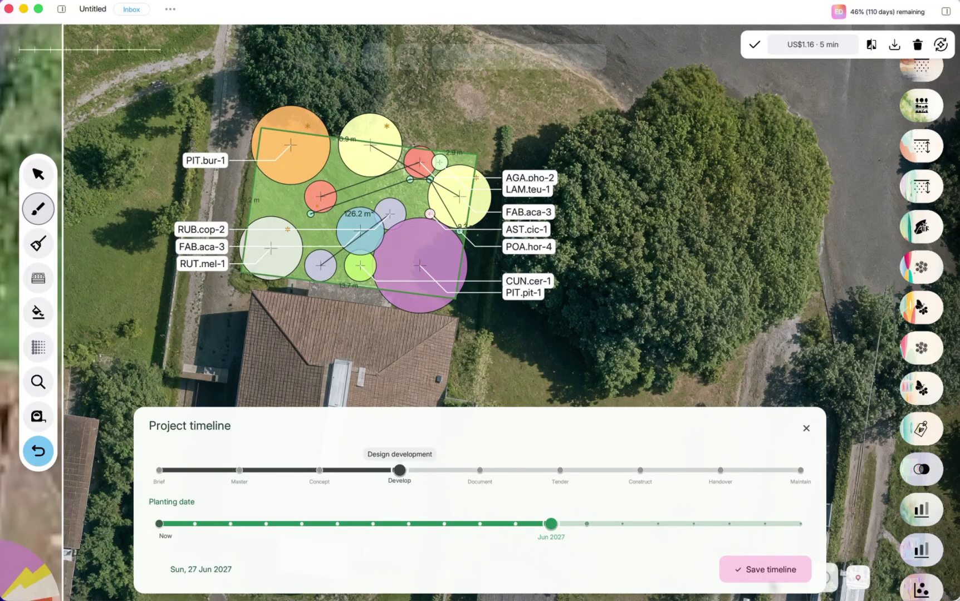
pyautogui.click(771, 579)
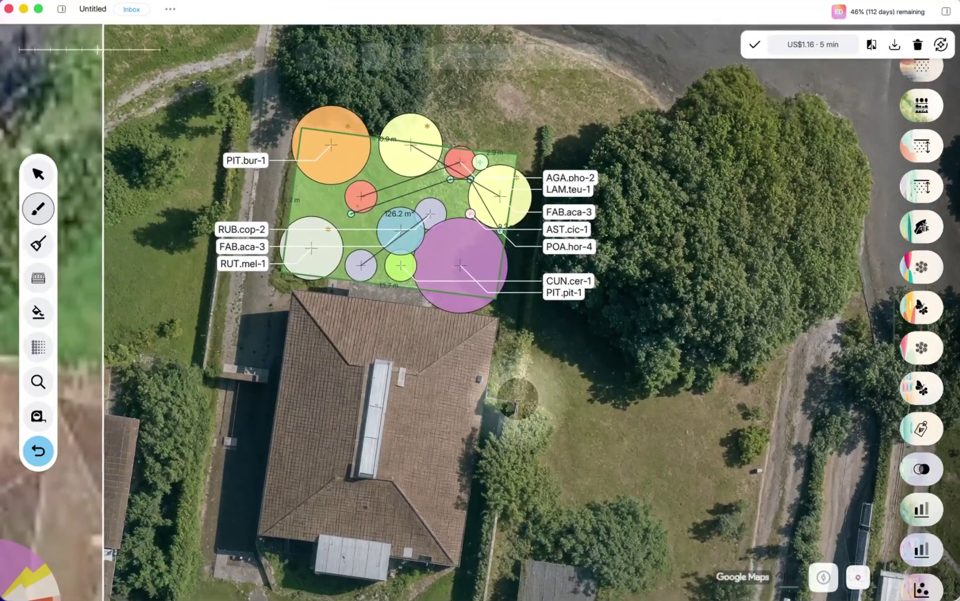
# - Examine the plant card of the pale Melicope elleryana in the bed's corner and close it
pyautogui.click(334, 253)
pyautogui.click(331, 254)
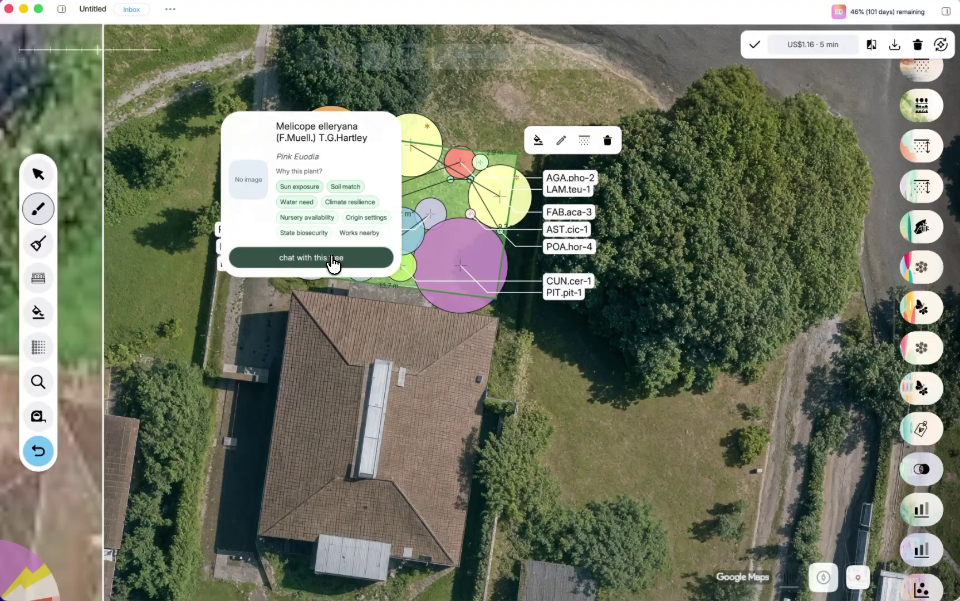
pyautogui.scroll(-2, 348, 205)
pyautogui.scroll(2, 347, 205)
pyautogui.press('Escape')
pyautogui.click(307, 221)
pyautogui.press('Escape')
# - Start a chat with the large purple Pittosporum undulatum and ask "will this work in clay soil?"
pyautogui.click(461, 262)
pyautogui.moveTo(469, 225)
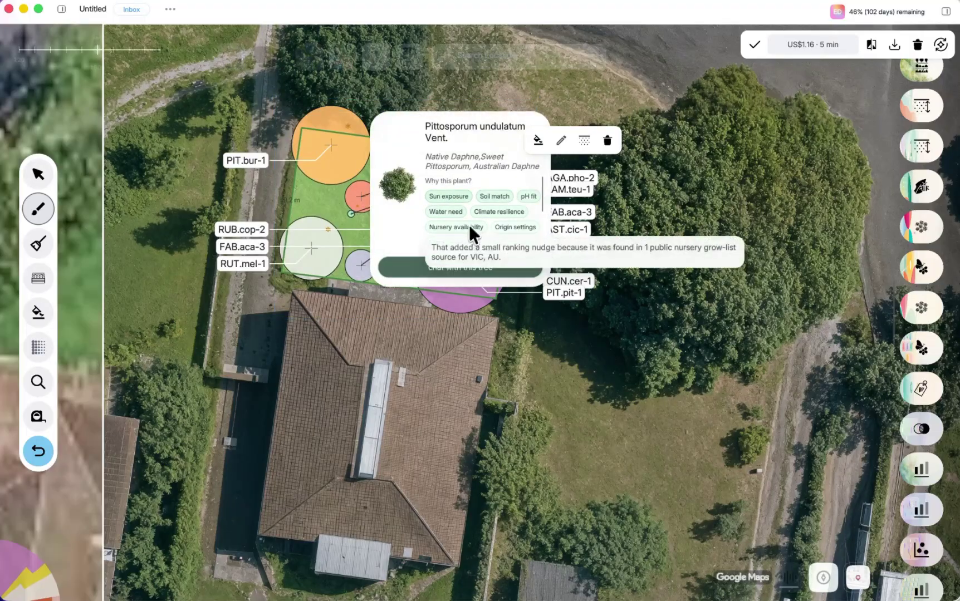
pyautogui.click(424, 275)
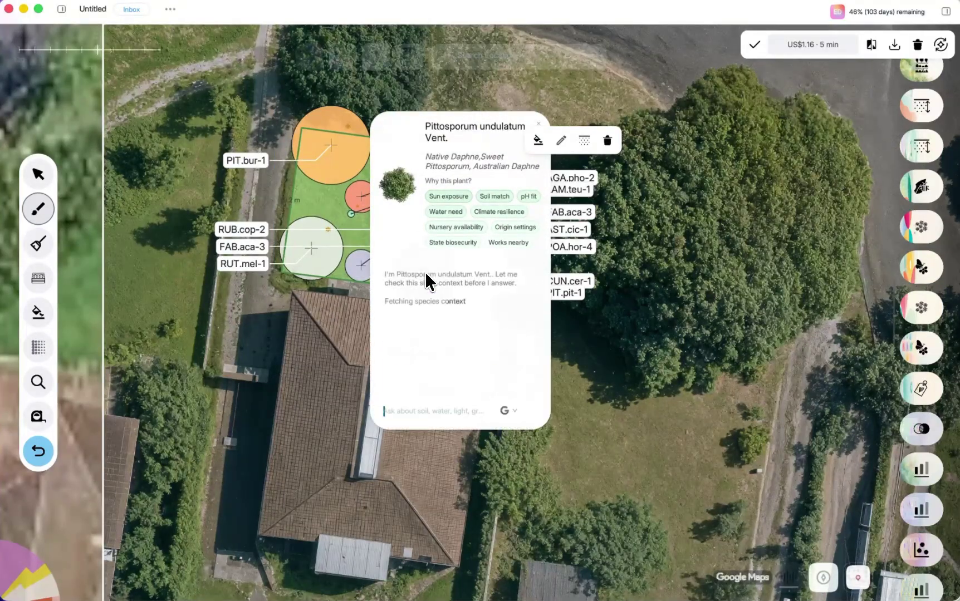
pyautogui.click(432, 501)
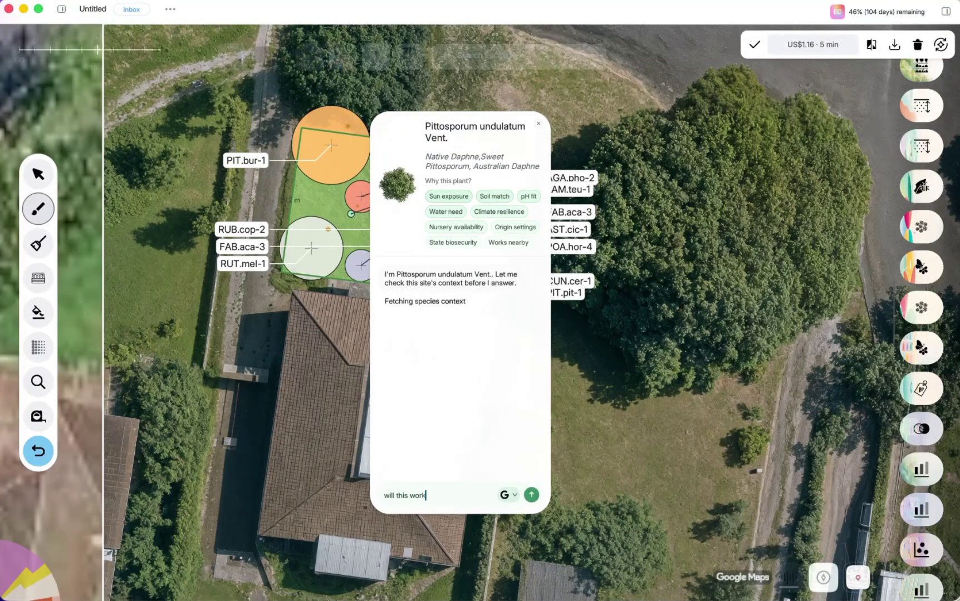
pyautogui.write('will this work in clay soil?')
pyautogui.press('Return')
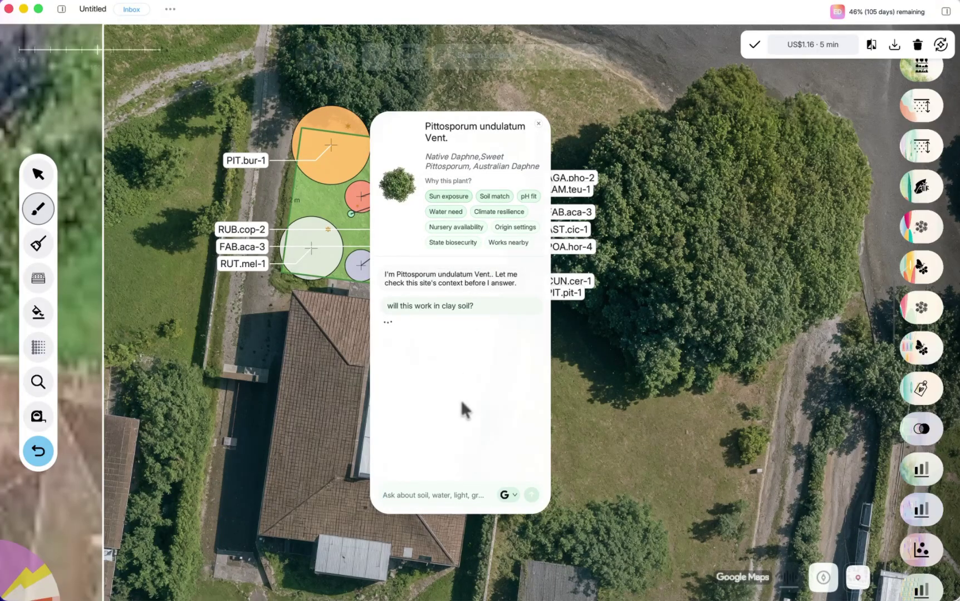
# - Review the Pittosporum's placement reasons and its clay soil answer, and close the plant chat
pyautogui.scroll(-3, 463, 242)
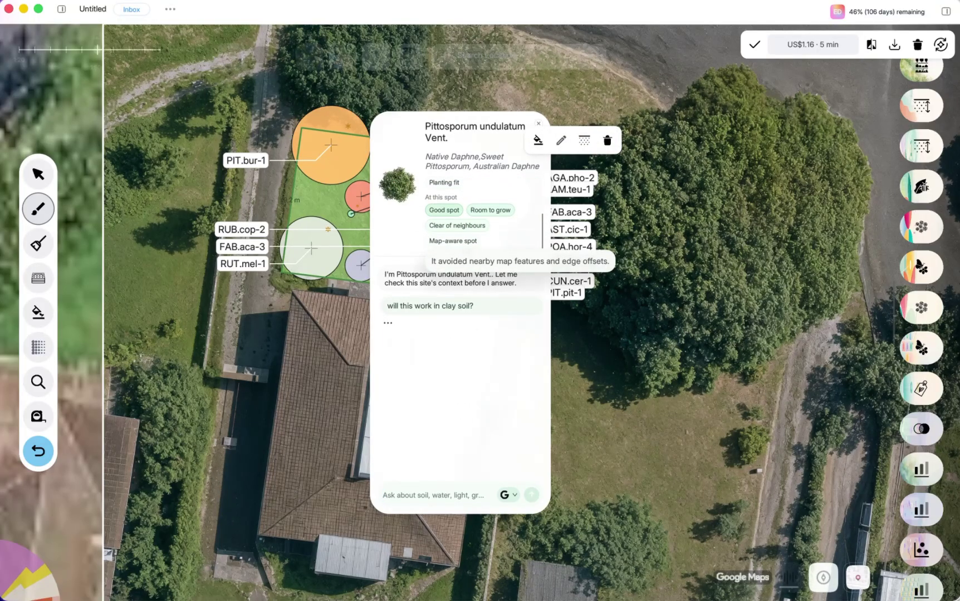
pyautogui.scroll(1, 500, 205)
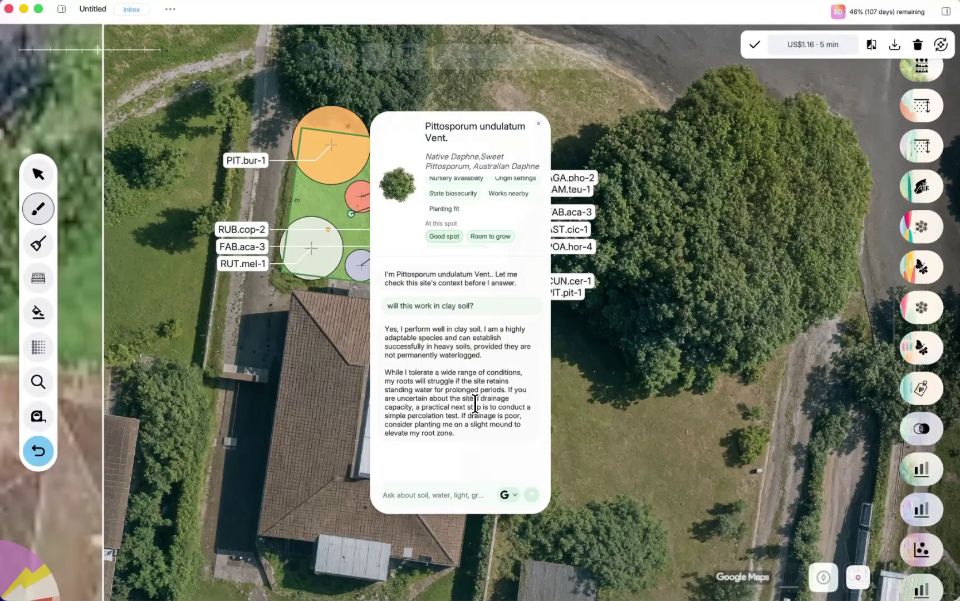
pyautogui.click(618, 424)
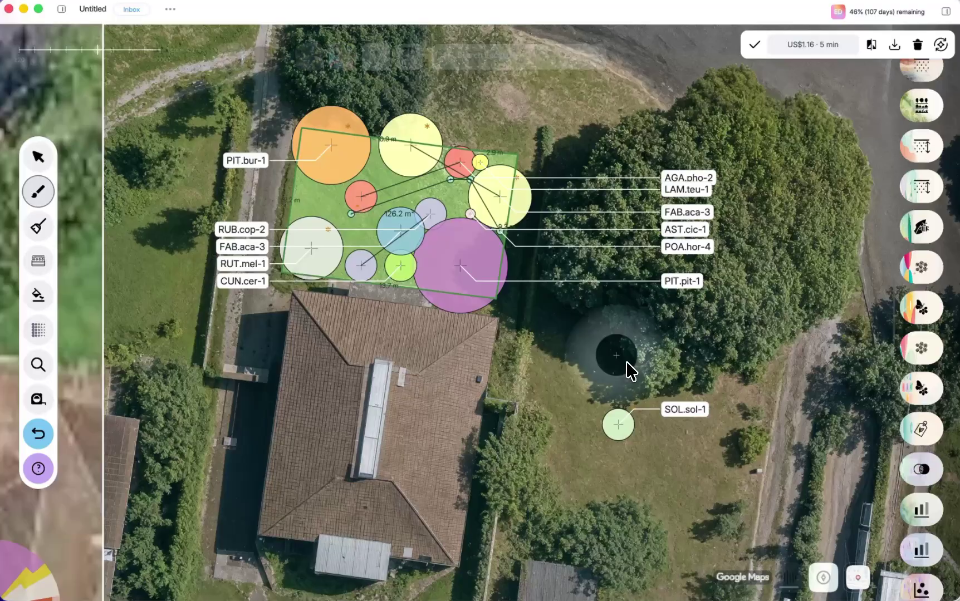
pyautogui.press('Escape')
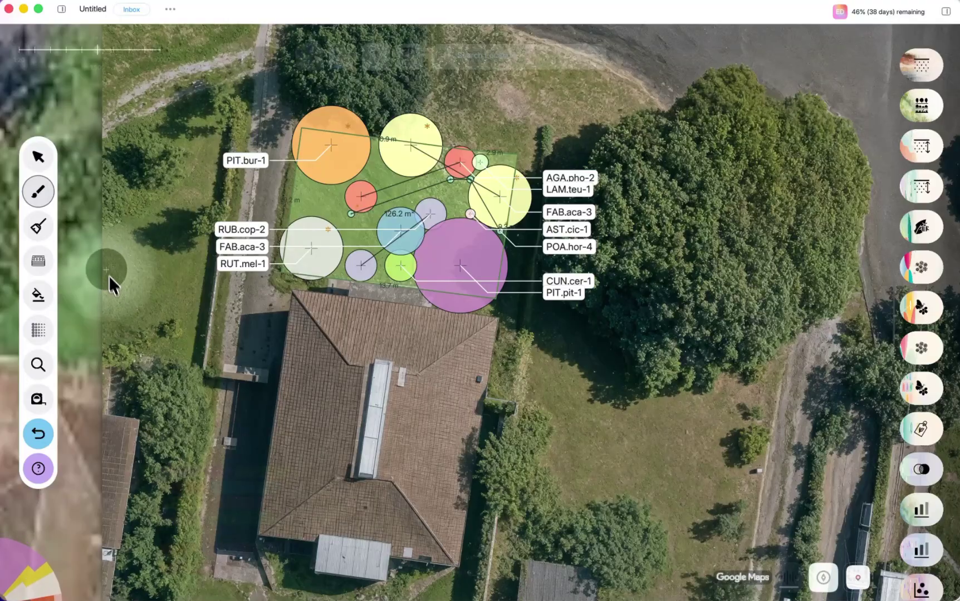
# - Start substituting the large purple Pittosporum and filter the replacement species by Fire Tolerant and Trees
pyautogui.click(38, 157)
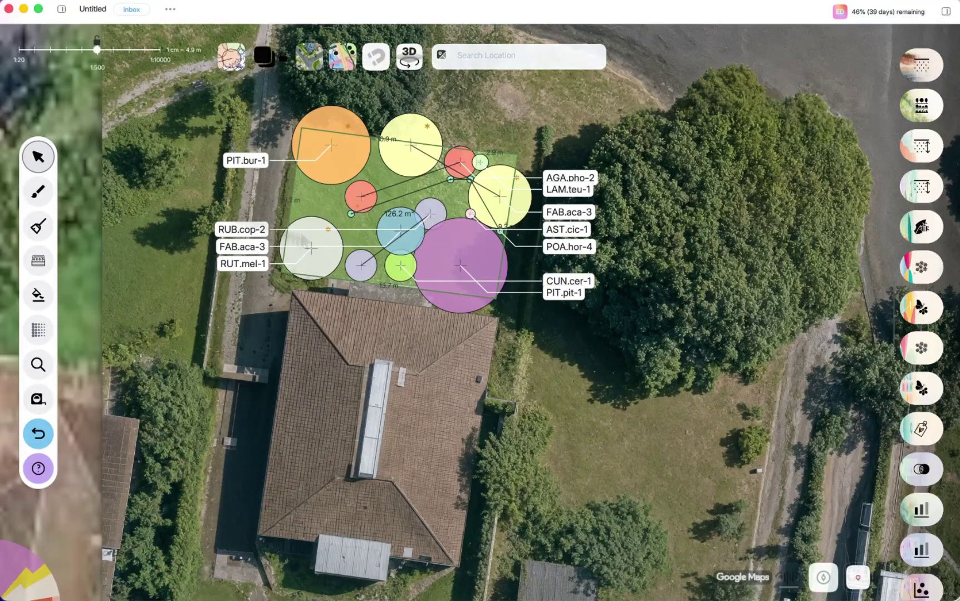
pyautogui.click(477, 244)
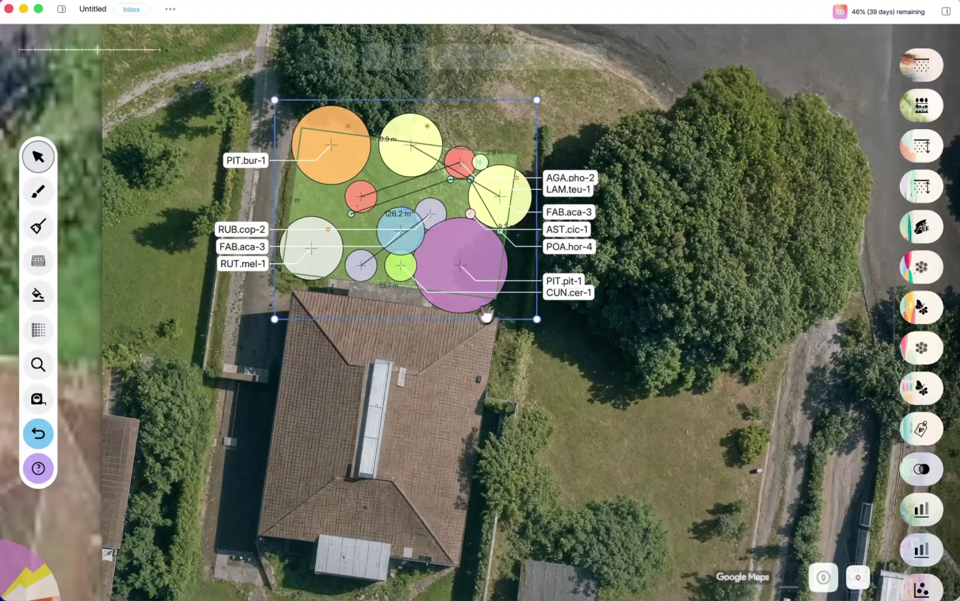
pyautogui.click(467, 303)
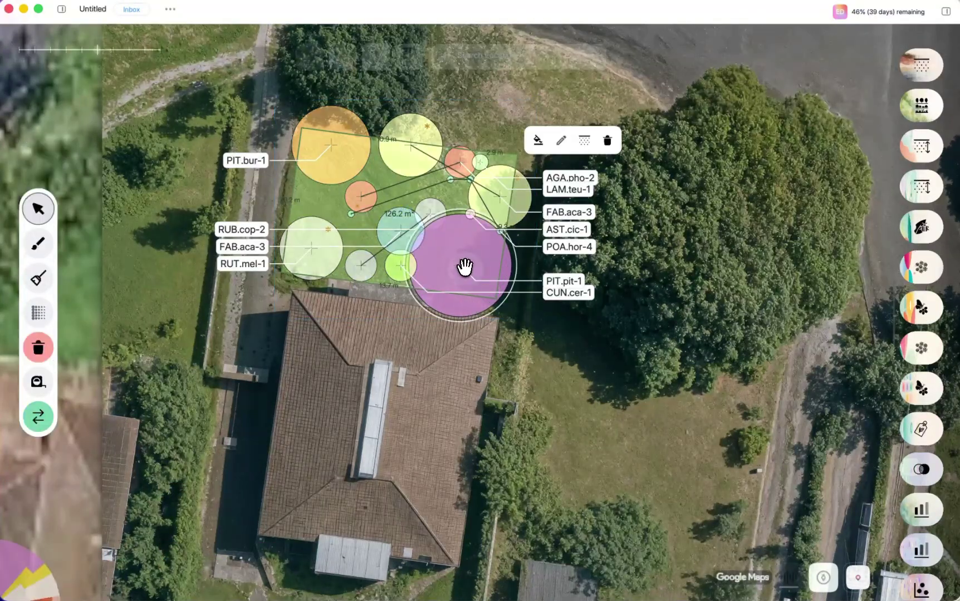
pyautogui.click(39, 419)
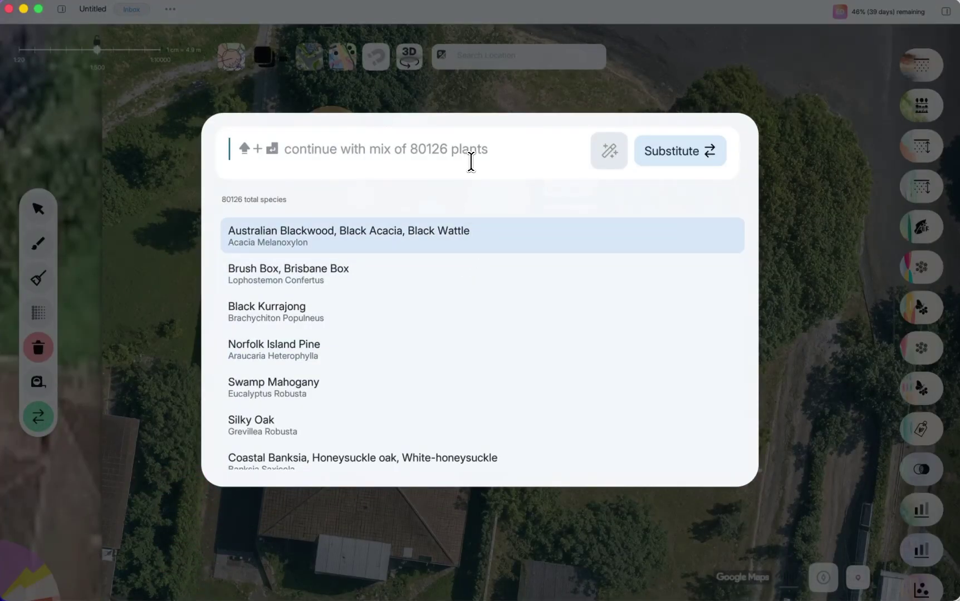
pyautogui.write('fire tolerant')
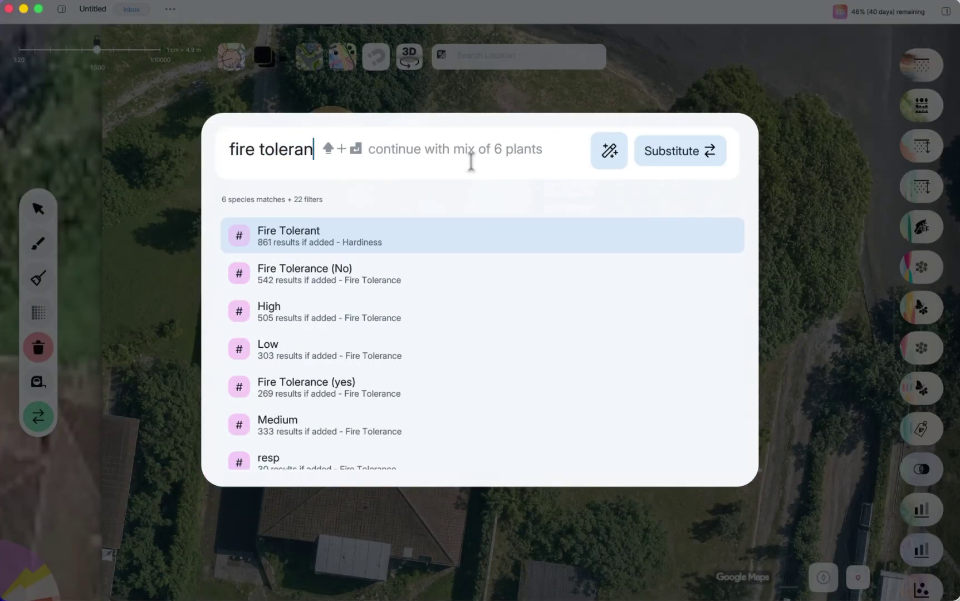
pyautogui.press('Return')
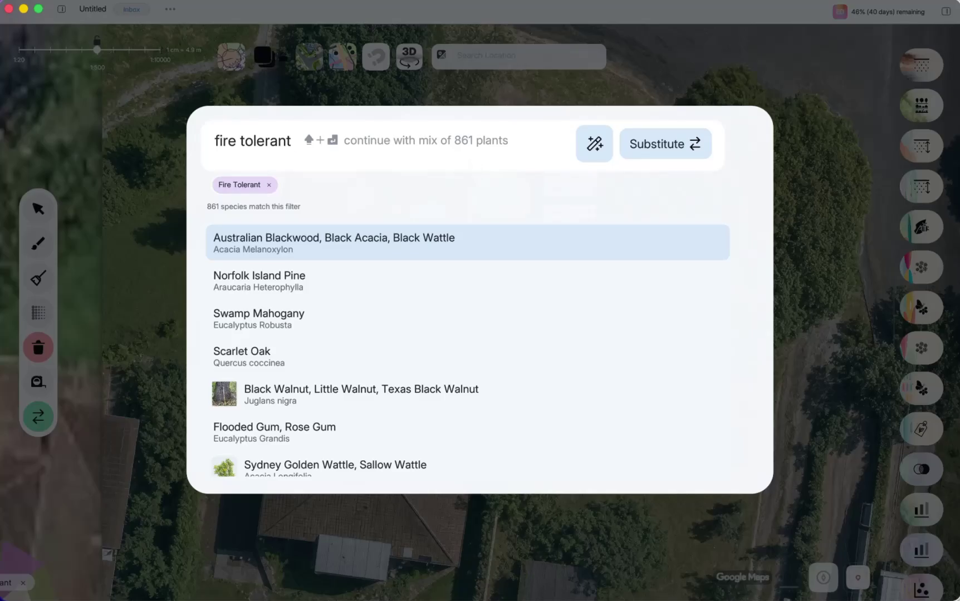
pyautogui.write('x trees')
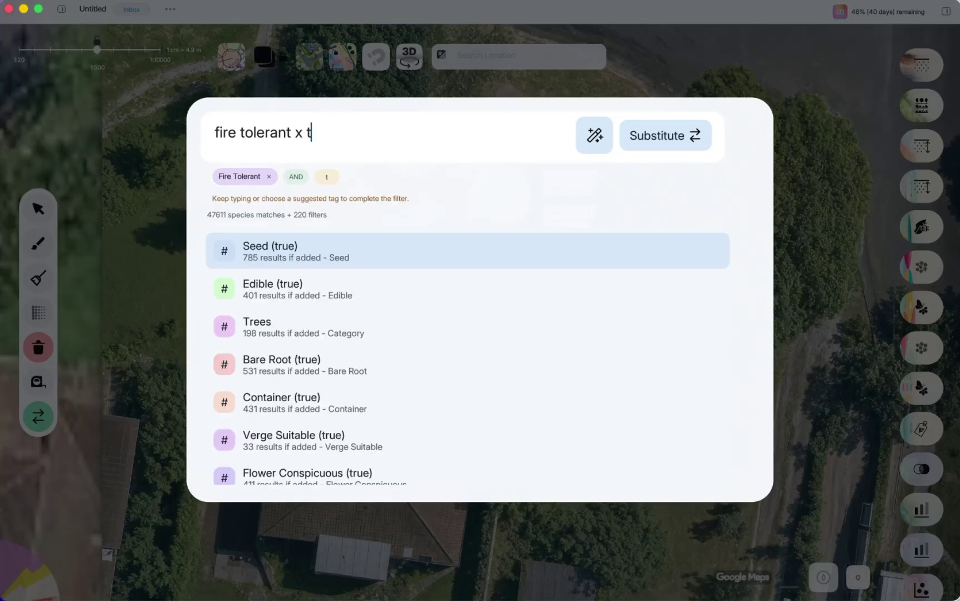
pyautogui.press('Return')
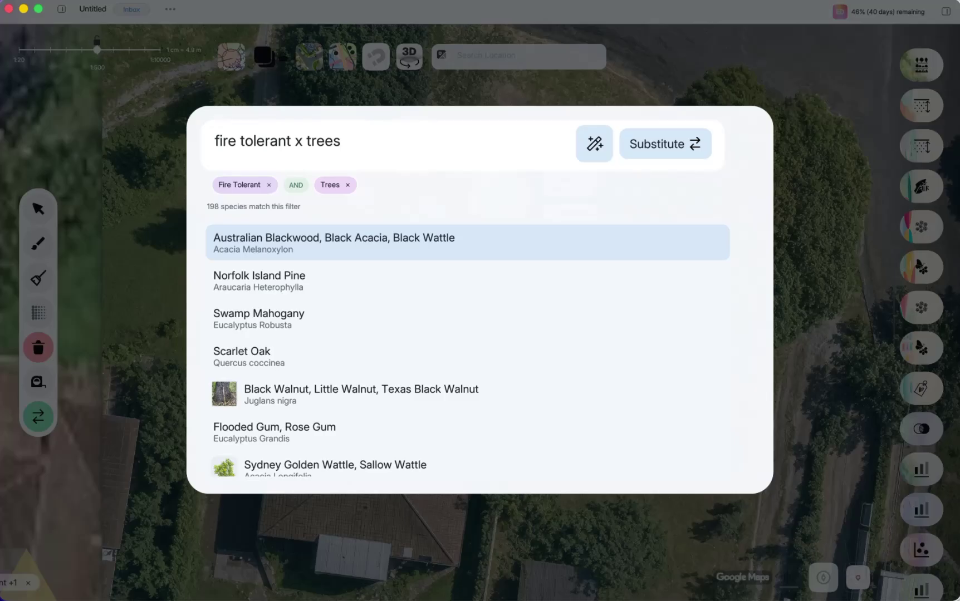
pyautogui.write('x full sun')
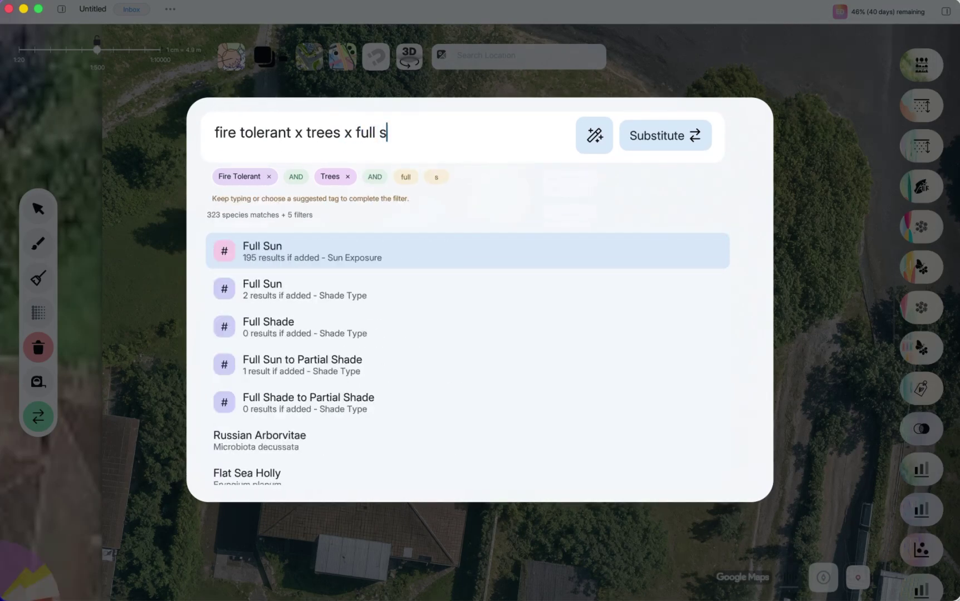
pyautogui.click(284, 284)
pyautogui.moveTo(431, 287)
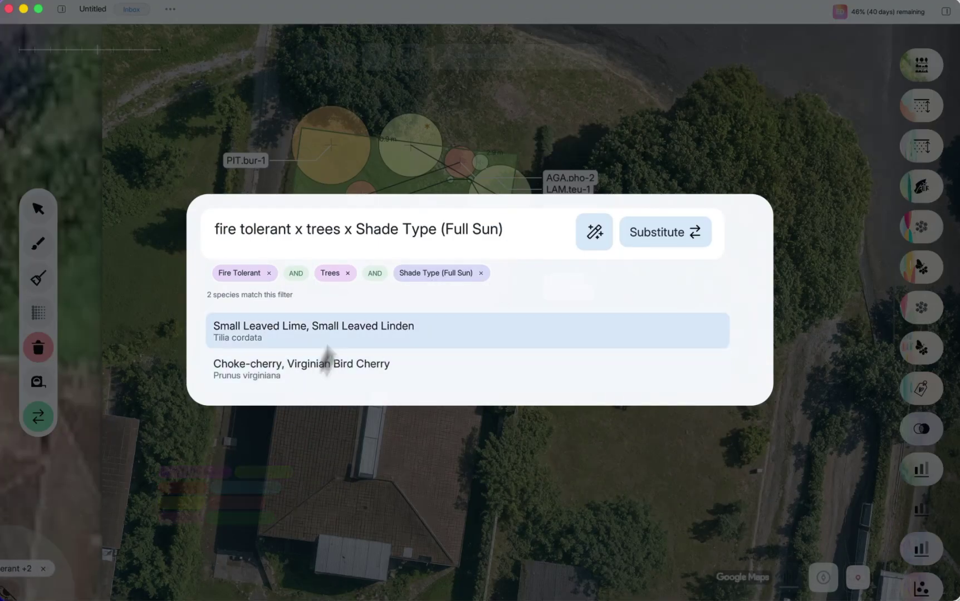
pyautogui.click(481, 273)
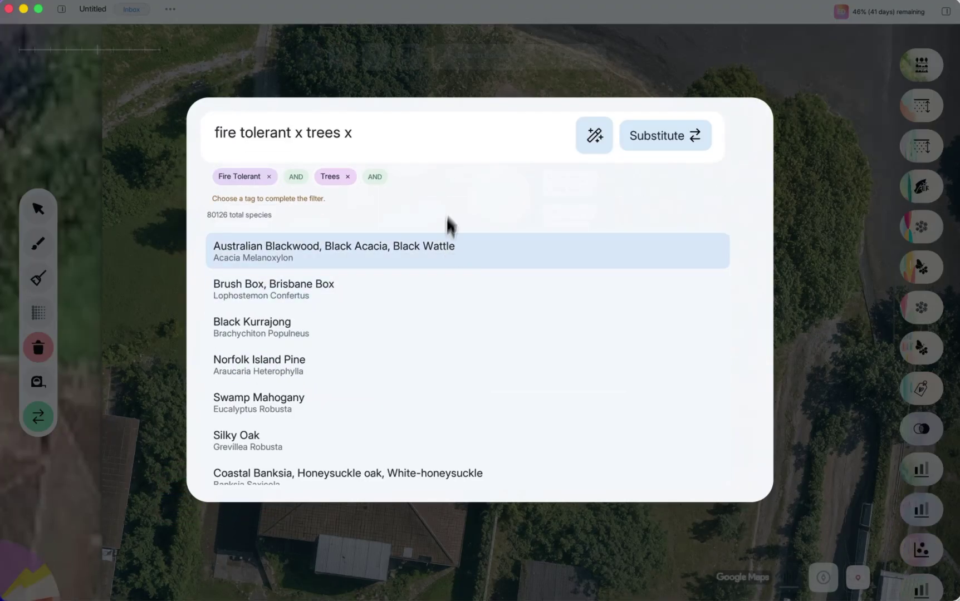
# - Add the Sun Exposure (Full Sun) filter and substitute Sydney Golden Wattle (Acacia longifolia) for the Pittosporum
pyautogui.write('full')
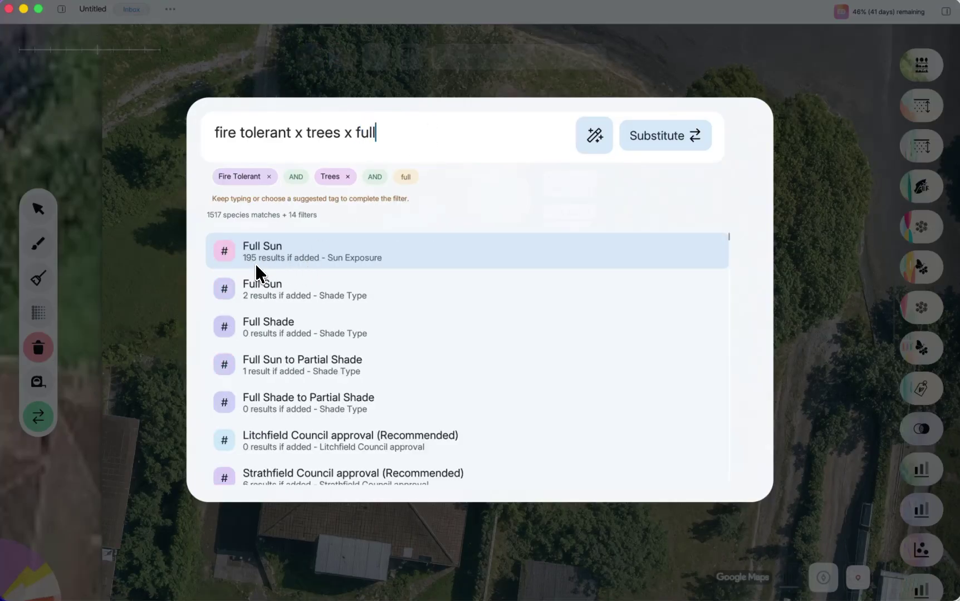
pyautogui.click(270, 261)
pyautogui.scroll(-5, 260, 363)
pyautogui.press('Down')
pyautogui.press('Down')
pyautogui.press('Down')
pyautogui.press('Down')
pyautogui.press('Down')
pyautogui.press('Down')
pyautogui.press('Down')
pyautogui.press('Down')
pyautogui.press('Down')
pyautogui.press('Down')
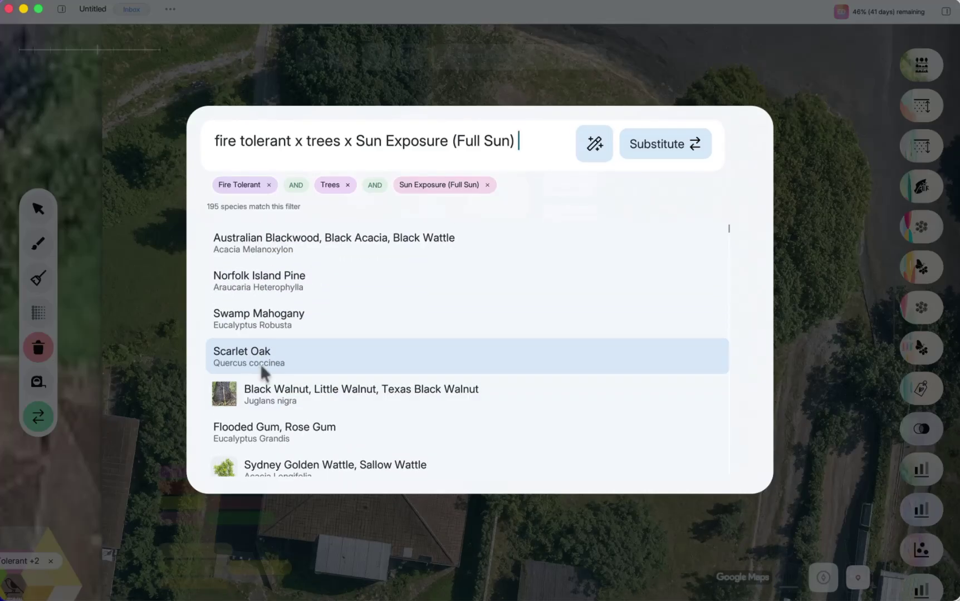
pyautogui.scroll(-4, 309, 317)
pyautogui.scroll(-2, 309, 315)
pyautogui.scroll(1, 310, 315)
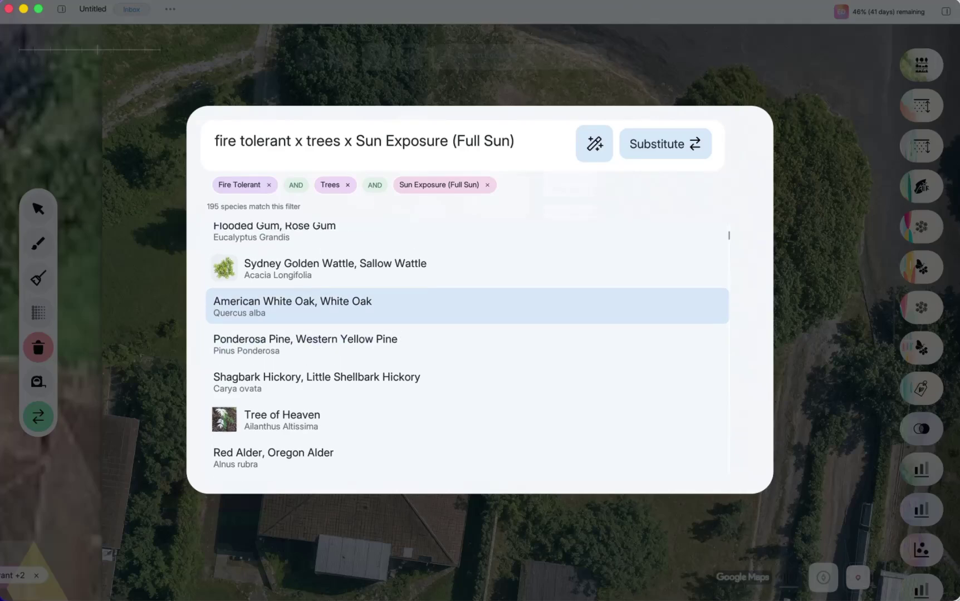
pyautogui.click(297, 285)
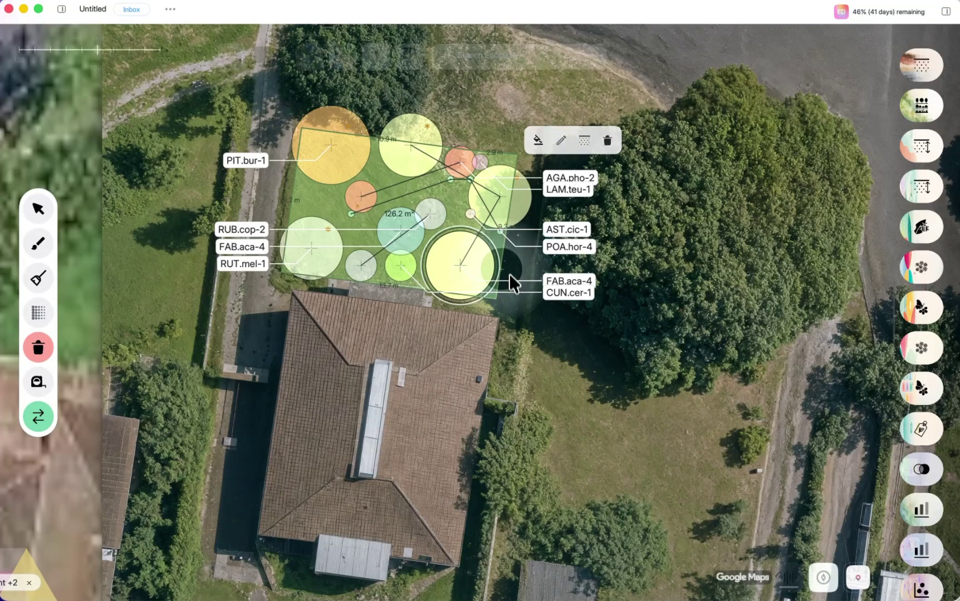
pyautogui.moveTo(481, 276)
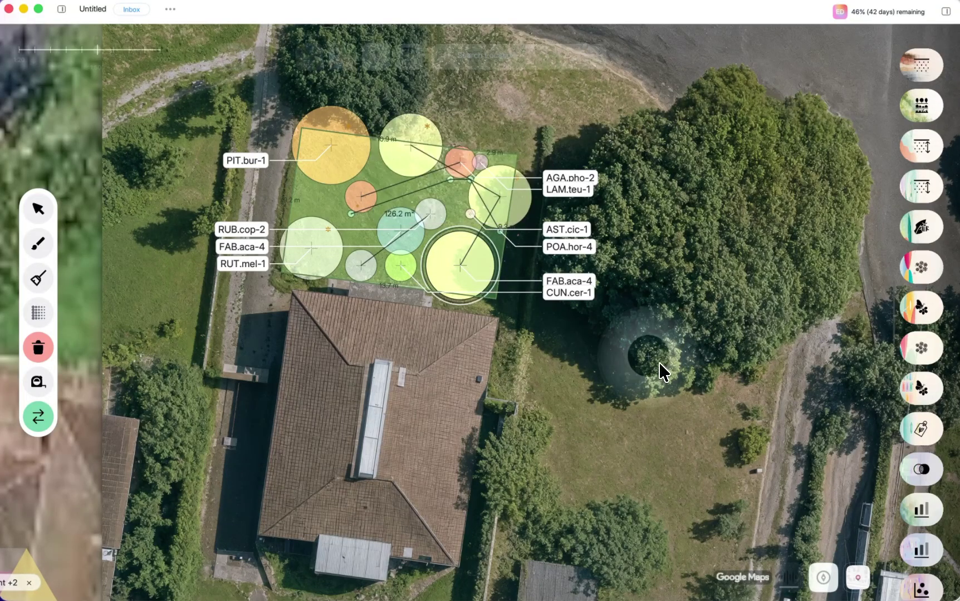
# - Widen the Plant Schedule to show all columns, review the species' pot sizes and supply timing, and close it
pyautogui.scroll(-5, 937, 109)
pyautogui.click(922, 62)
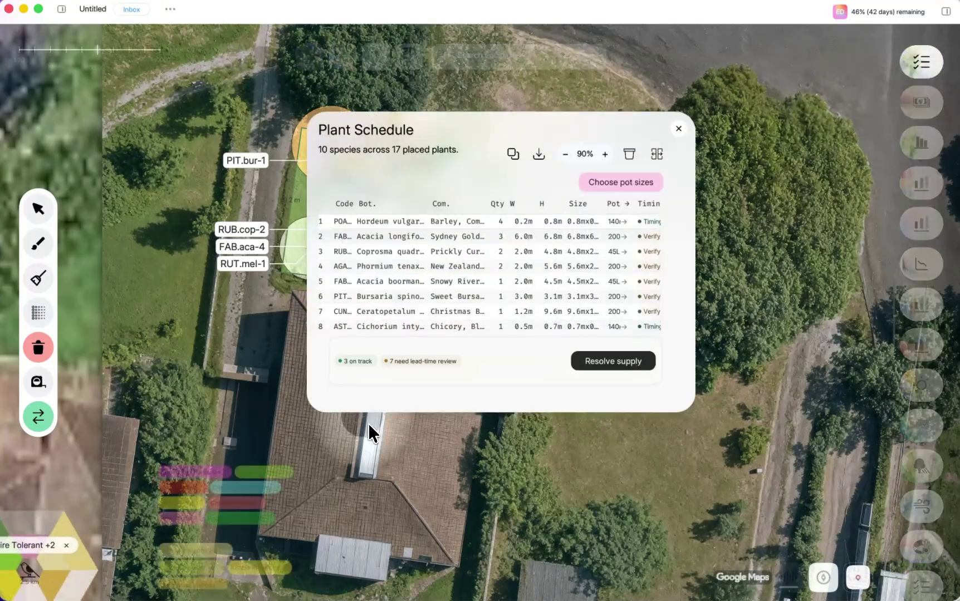
pyautogui.moveTo(320, 411); pyautogui.dragTo(151, 414)
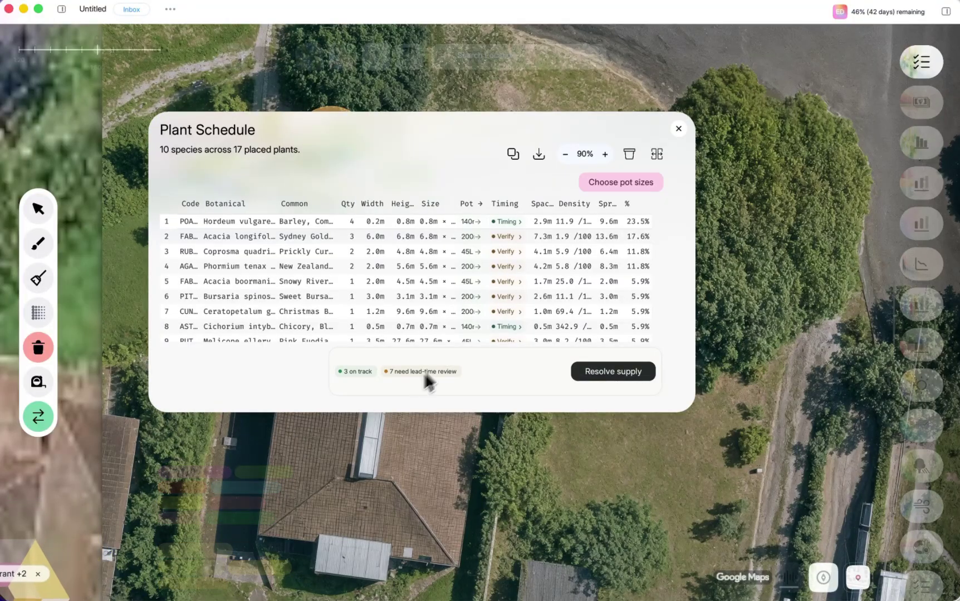
pyautogui.click(510, 223)
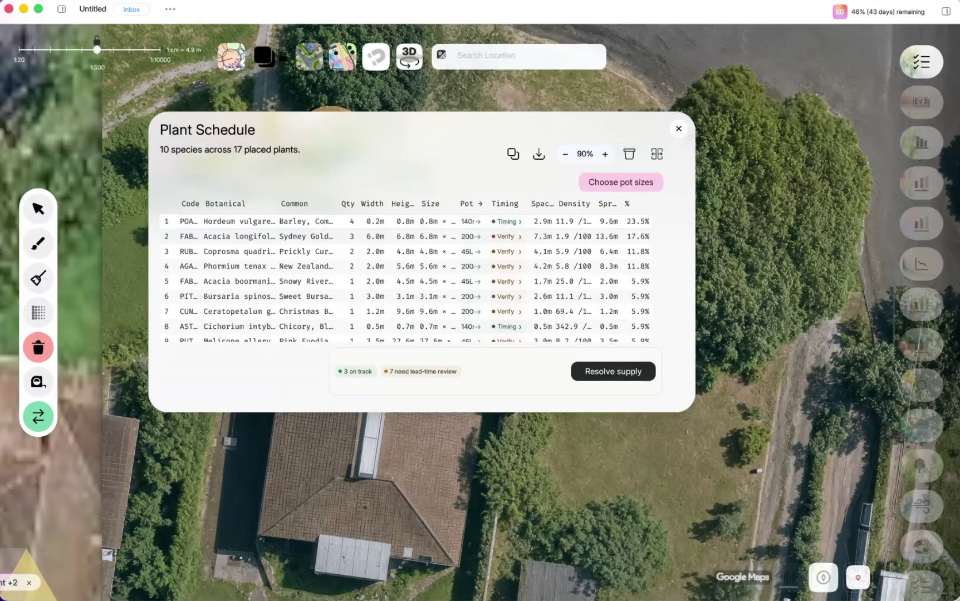
pyautogui.click(690, 134)
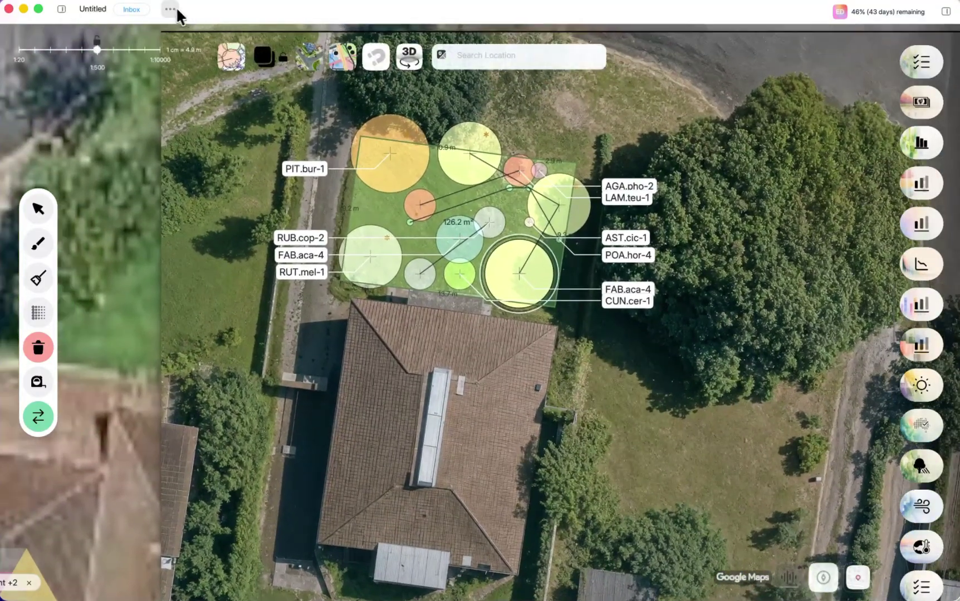
# - Export the planting plan as an A3 landscape, 300 dpi colour PDF named Untitled_export.pdf in the SuperSeeded Demo folder
pyautogui.click(170, 9)
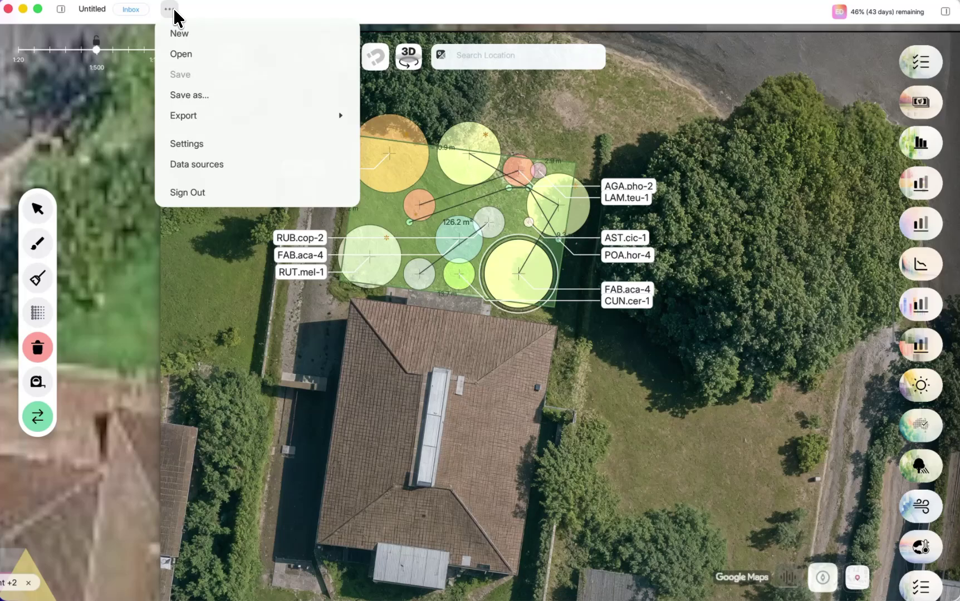
pyautogui.moveTo(205, 120)
pyautogui.click(394, 113)
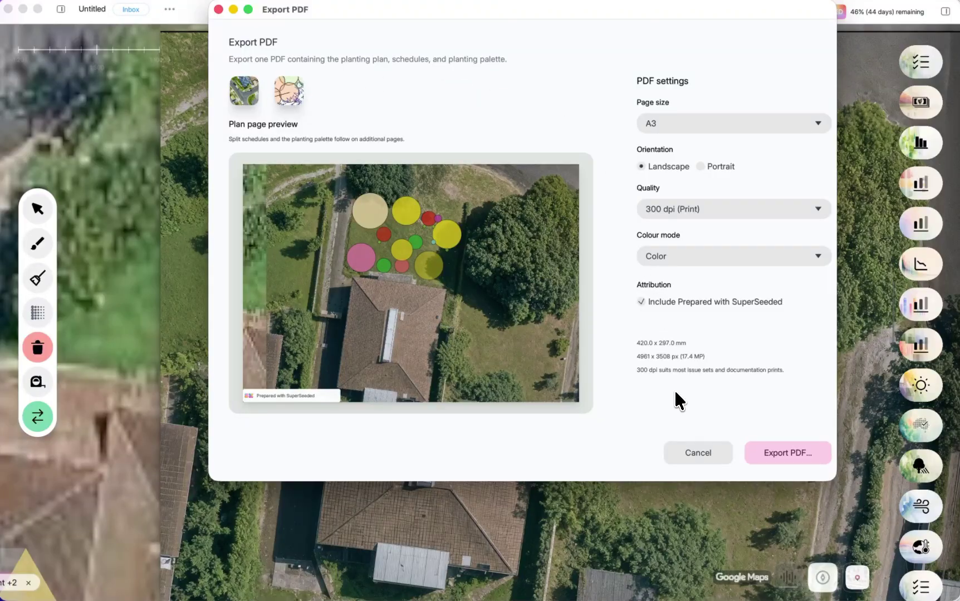
pyautogui.click(793, 461)
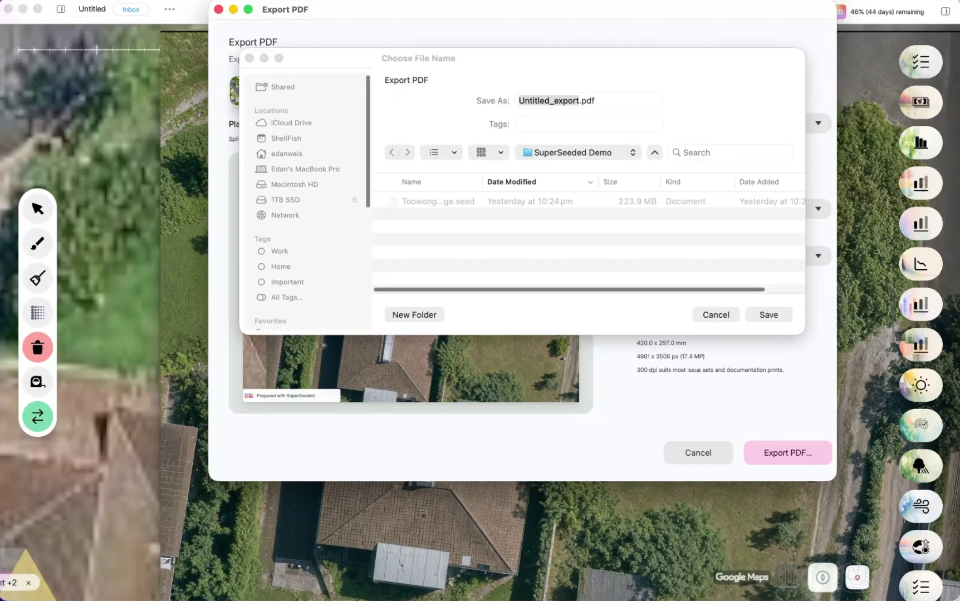
pyautogui.click(767, 314)
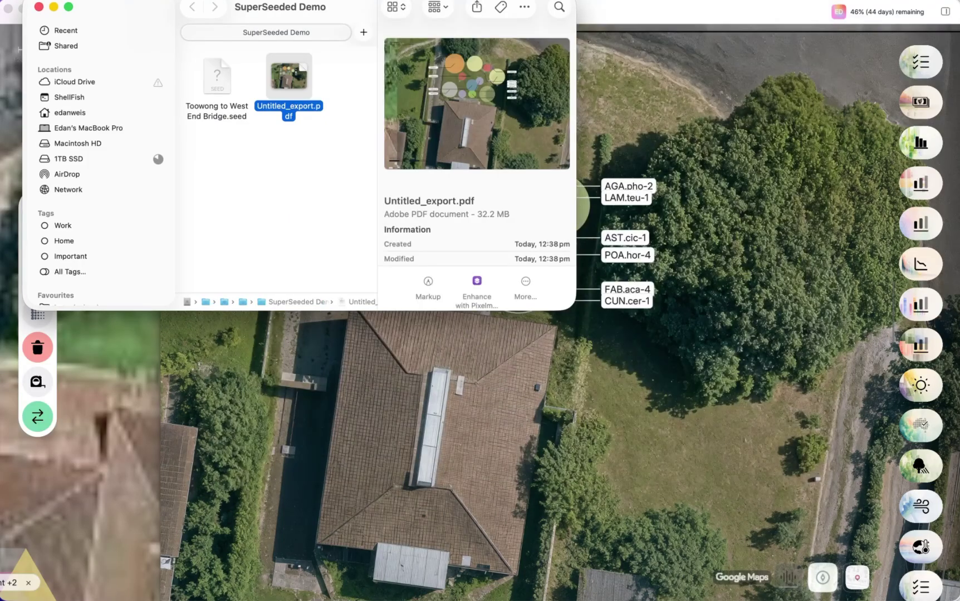
# - Preview the exported PDF, examine its planting plan, planting schedule and planting palette pages, and return to the design
pyautogui.press('space')
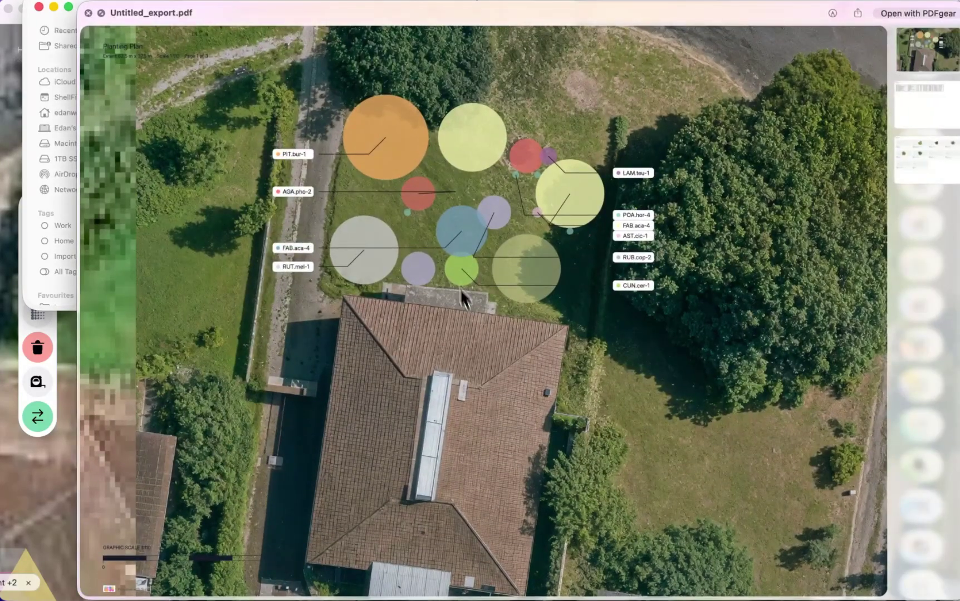
pyautogui.scroll(-15, 563, 406)
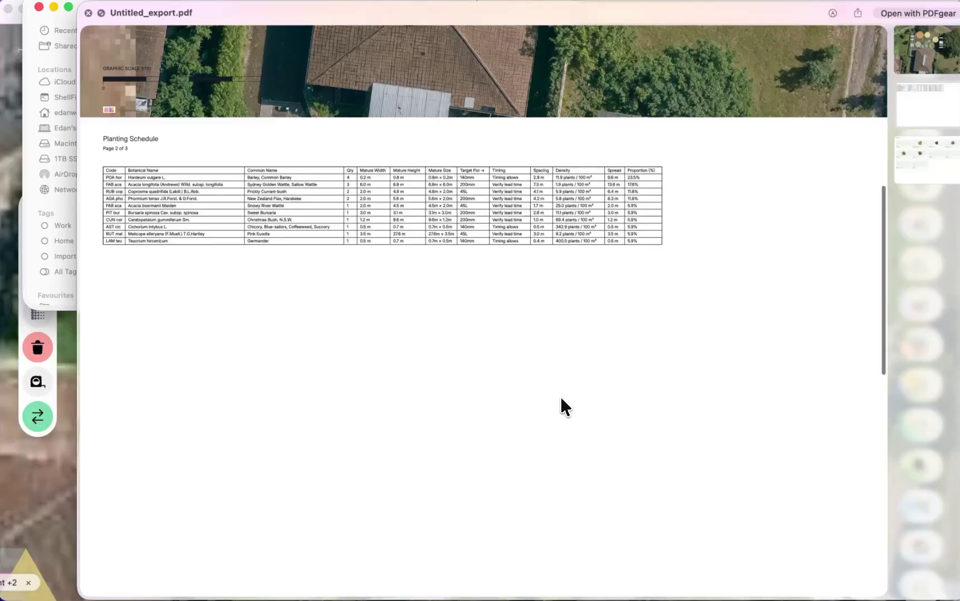
pyautogui.scroll(5, 391, 207)
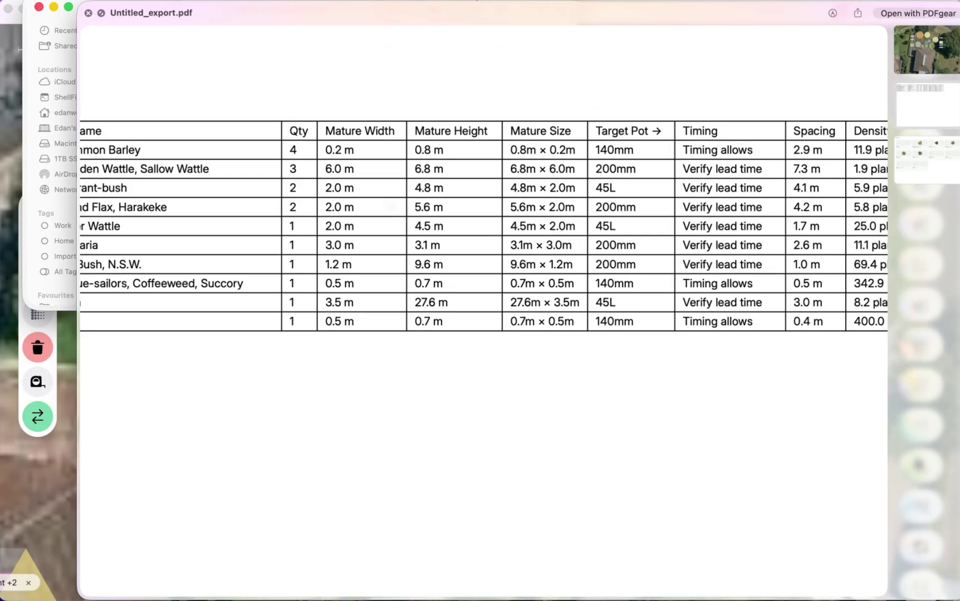
pyautogui.scroll(-2, 388, 209)
pyautogui.hscroll(6, 389, 209)
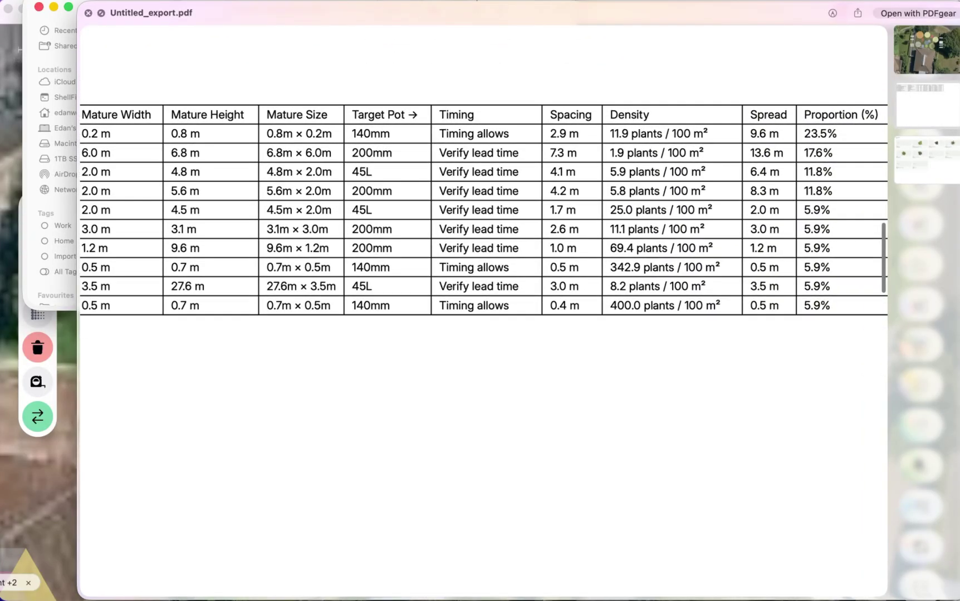
pyautogui.scroll(-3, 388, 209)
pyautogui.scroll(-15, 388, 209)
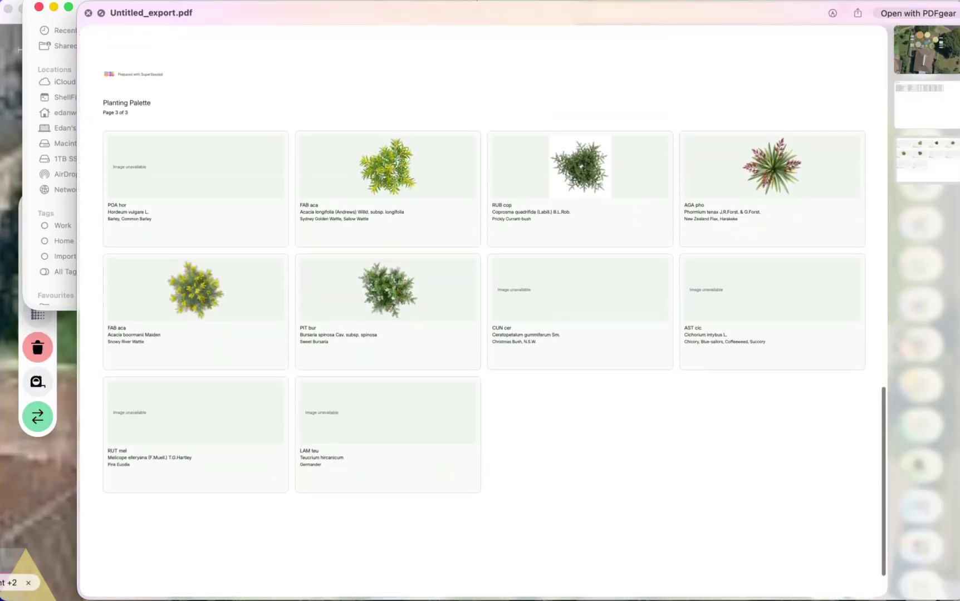
pyautogui.scroll(5, 420, 181)
pyautogui.scroll(3, 419, 181)
pyautogui.scroll(-5, 419, 181)
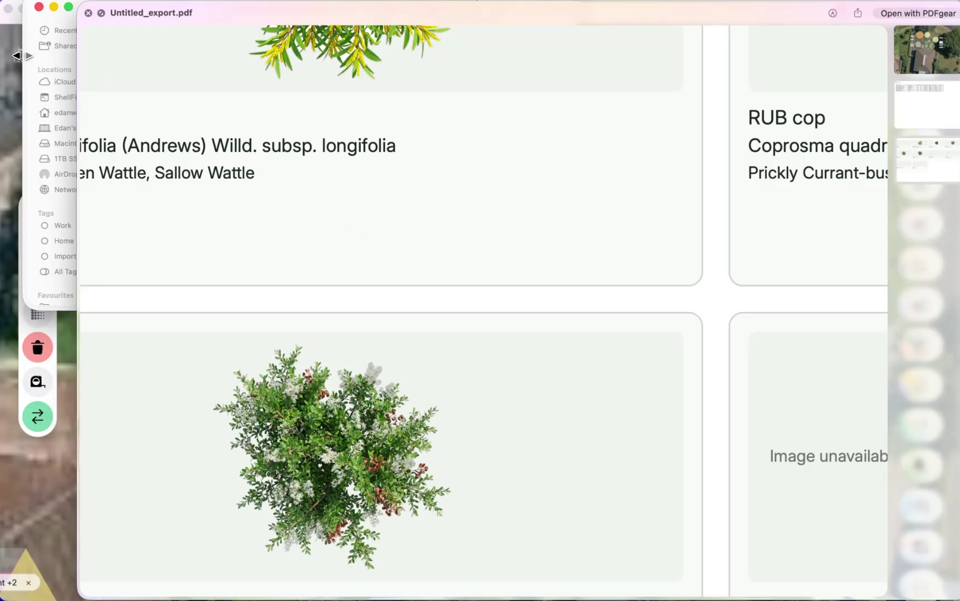
pyautogui.click(15, 98)
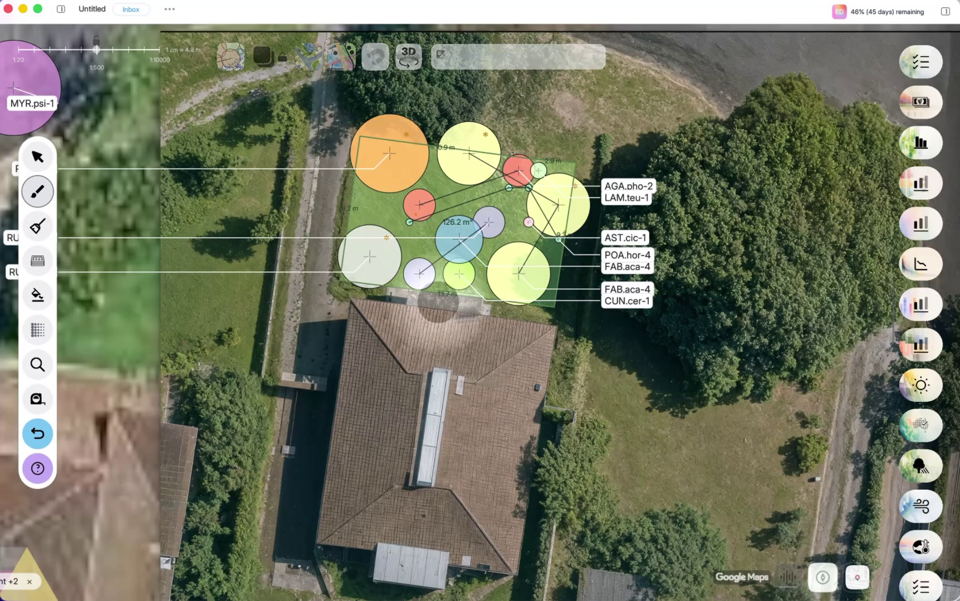
# - Switch the plants' display style from coloured circles to realistic top-view plant images
pyautogui.click(234, 67)
pyautogui.click(523, 197)
pyautogui.scroll(5, 525, 198)
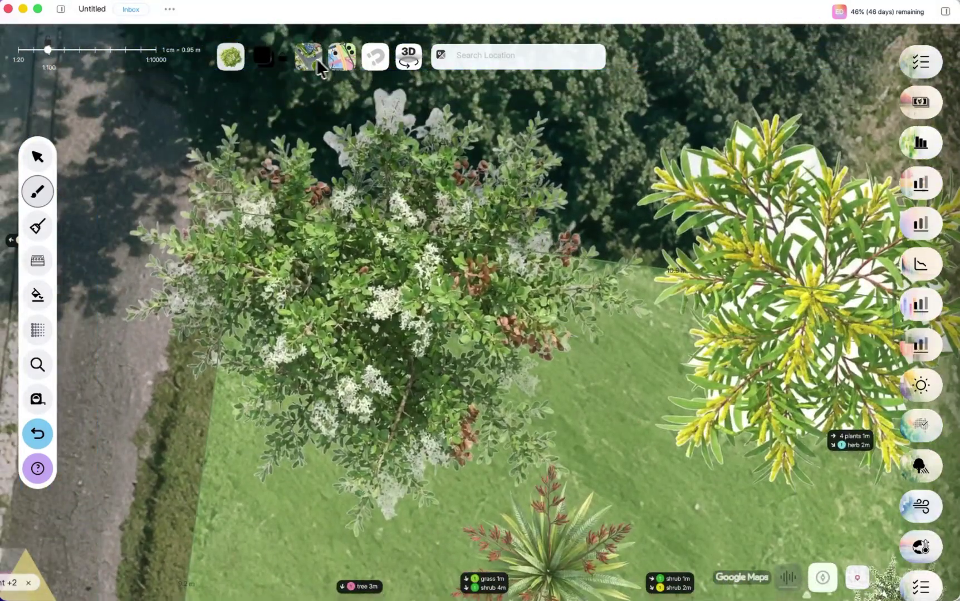
# - Replace the satellite basemap with a blank white background and check the whole illustrated bed on it
pyautogui.click(312, 58)
pyautogui.click(310, 137)
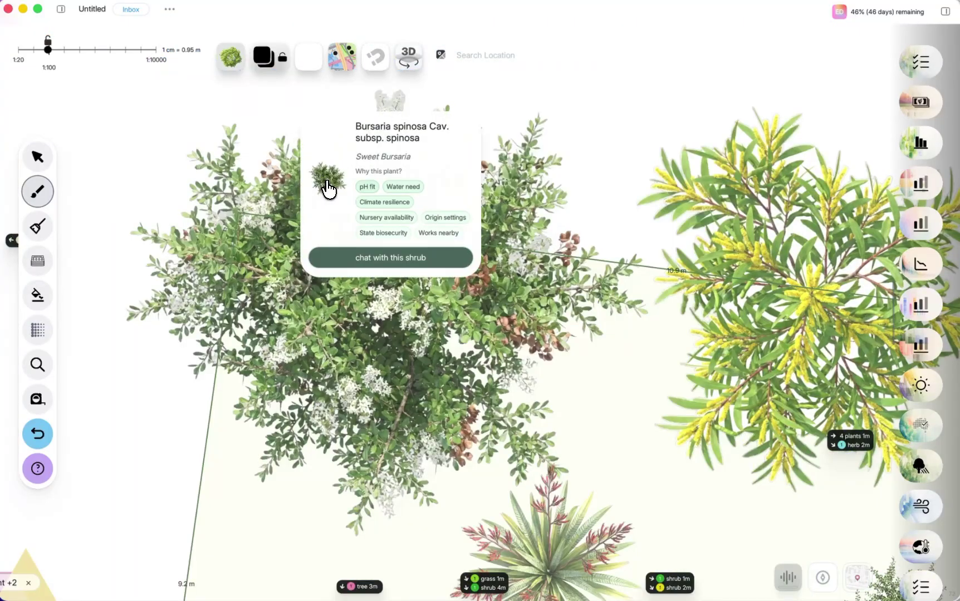
pyautogui.scroll(-5, 264, 413)
pyautogui.hscroll(2, 264, 413)
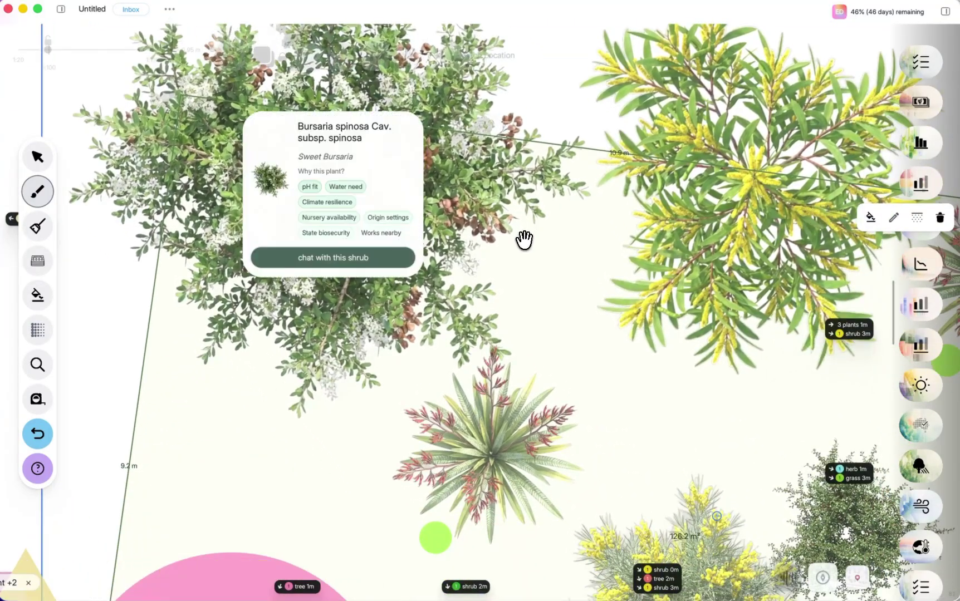
pyautogui.scroll(-5, 524, 241)
pyautogui.scroll(-5, 281, 347)
pyautogui.hscroll(4, 281, 347)
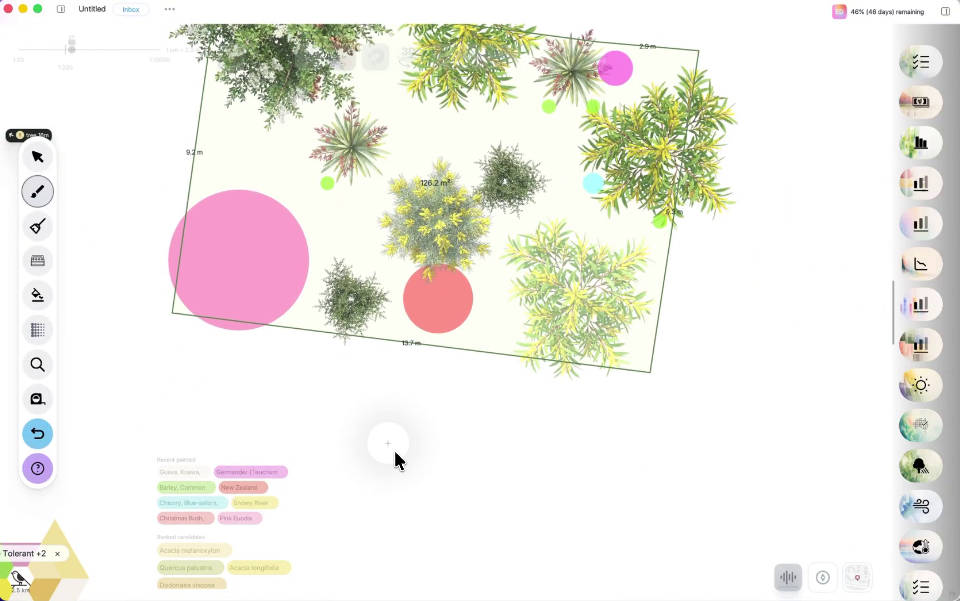
pyautogui.scroll(-5, 394, 459)
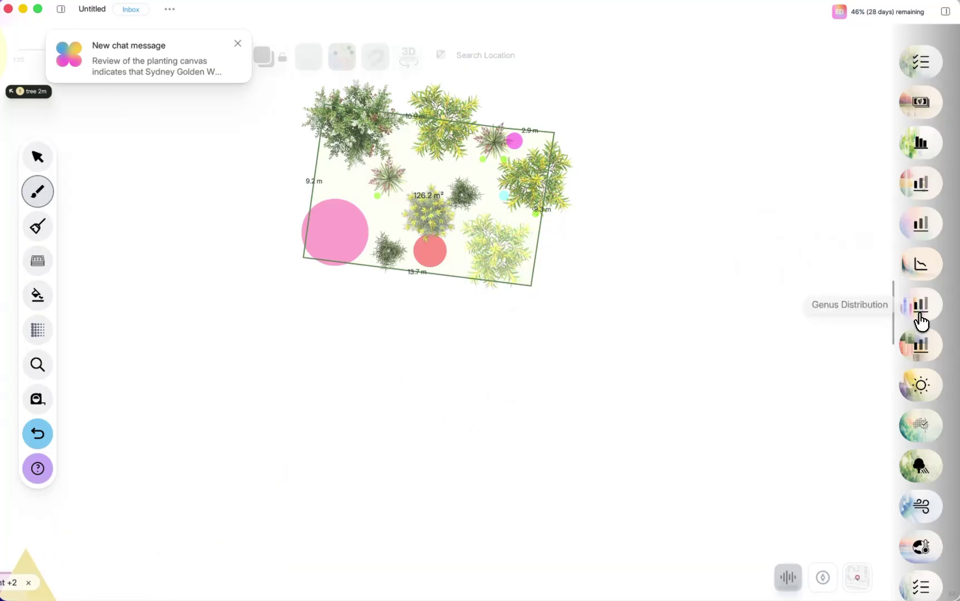
# - Expand the tools list to show names and values and look through its site, biodiversity and supply tools
pyautogui.moveTo(908, 315); pyautogui.dragTo(651, 317)
pyautogui.scroll(-10, 759, 396)
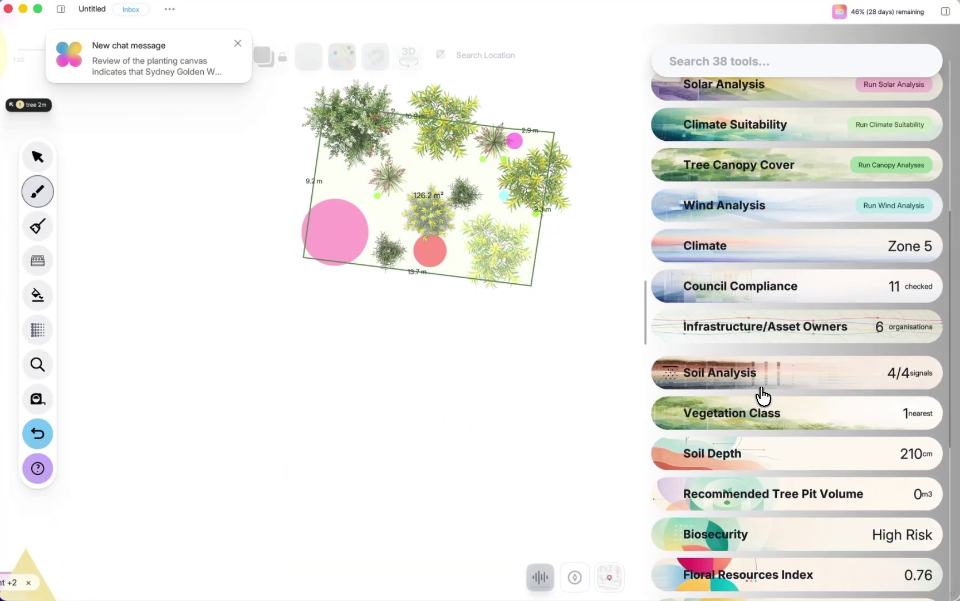
pyautogui.scroll(-3, 763, 397)
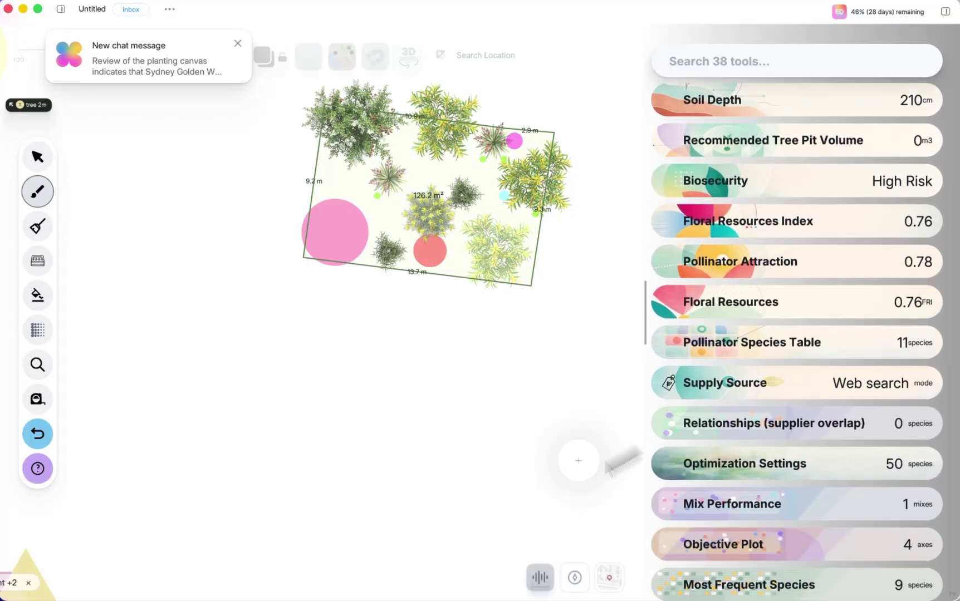